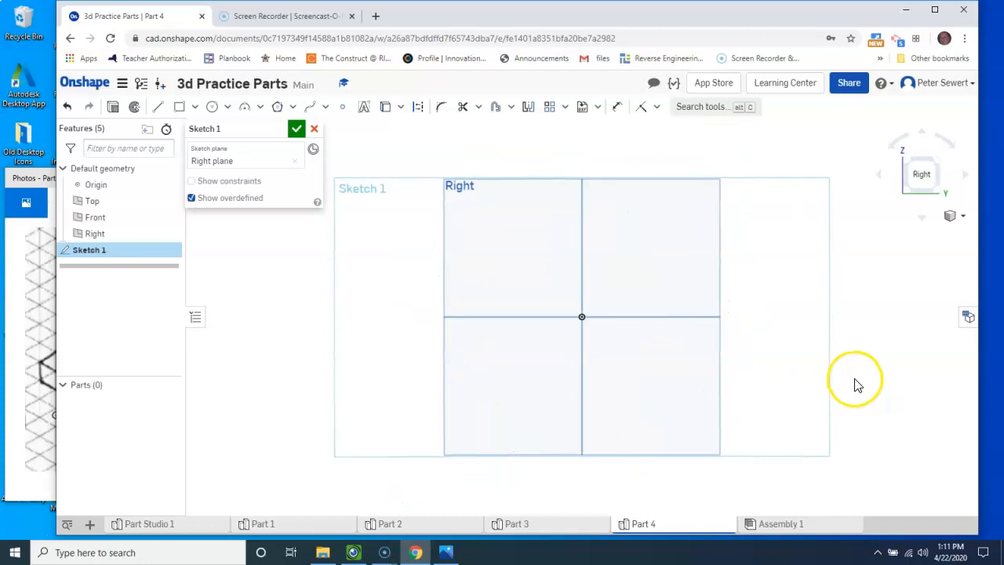
# Sketch a corner rectangle about 2.66 in wide and 1.77 in high from the origin on the Right plane
pyautogui.click(186, 108)
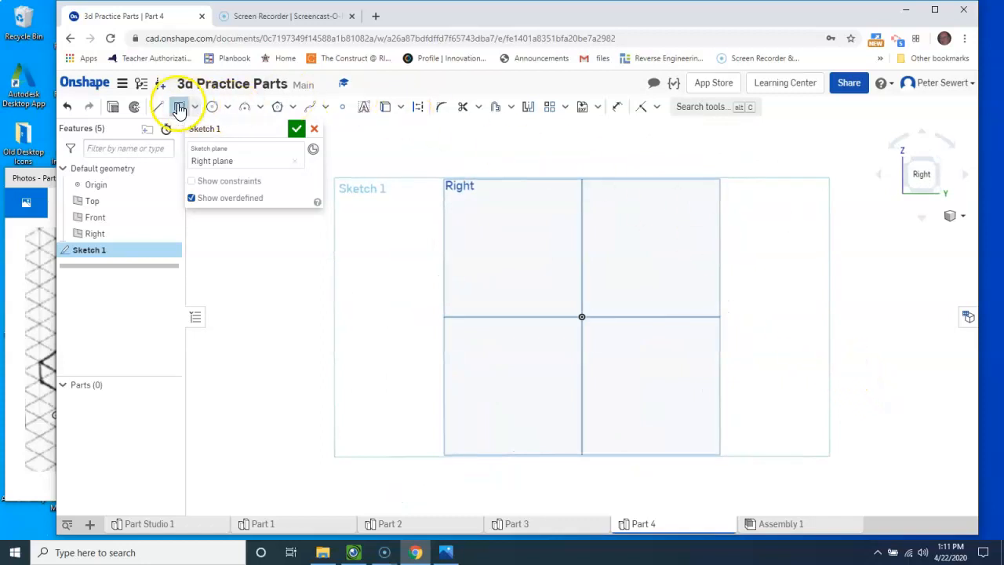
pyautogui.click(582, 316)
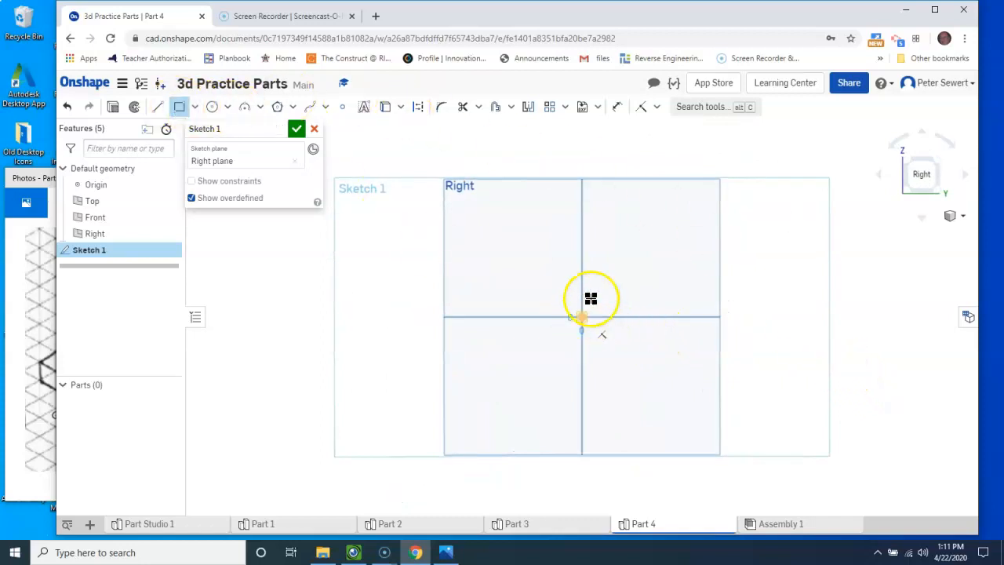
pyautogui.click(705, 236)
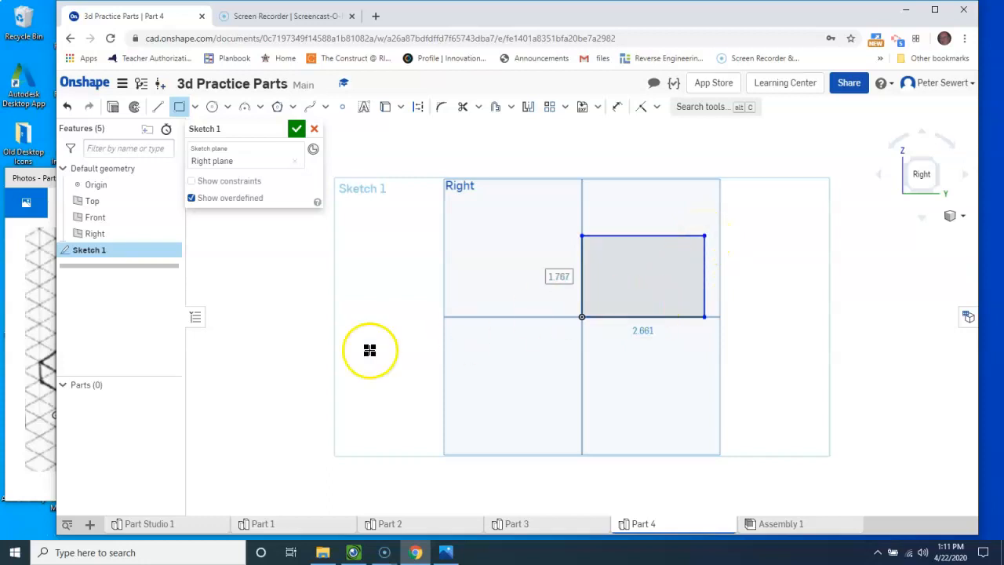
pyautogui.click(35, 180)
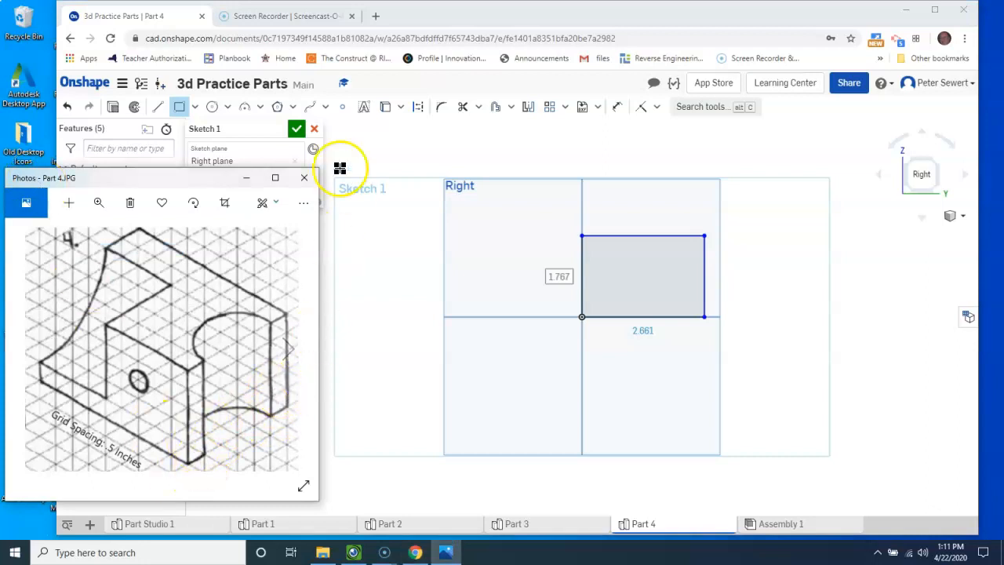
pyautogui.click(641, 334)
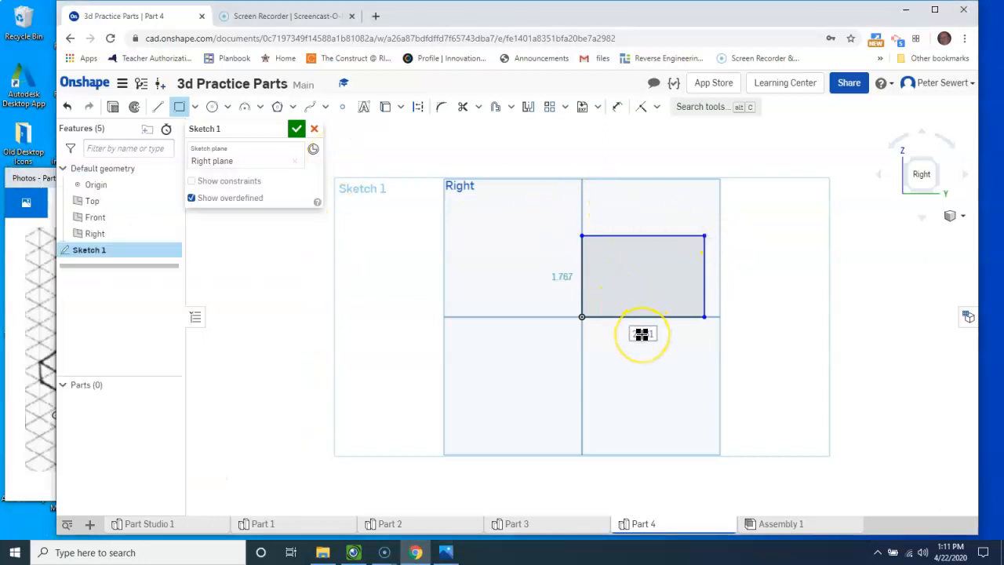
pyautogui.moveTo(642, 335); pyautogui.dragTo(679, 340)
# Dimension the rectangle to 3 in wide and 2.5 in high, and finish the sketch
pyautogui.click(617, 107)
pyautogui.click(641, 324)
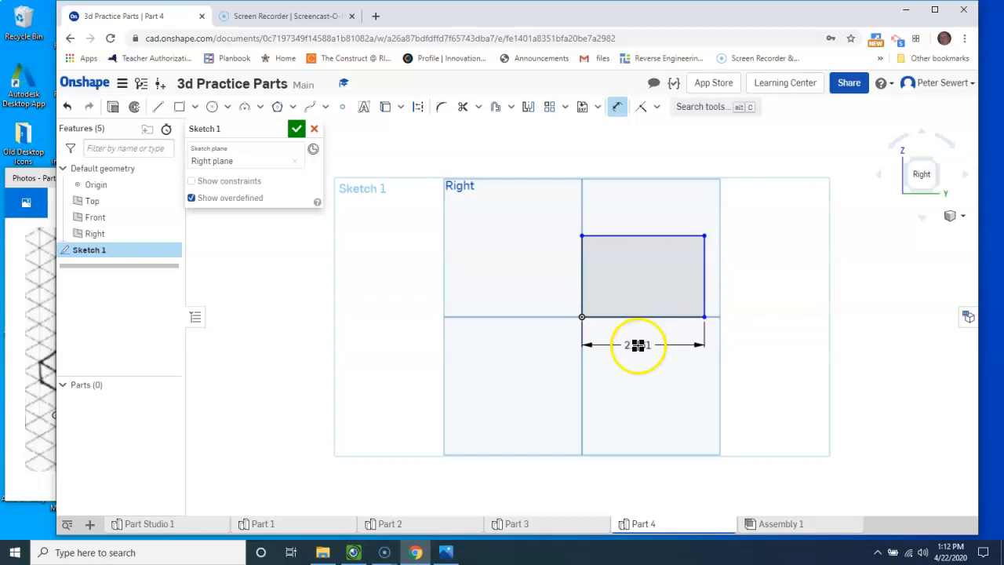
pyautogui.click(639, 345)
pyautogui.write('3')
pyautogui.press('Return')
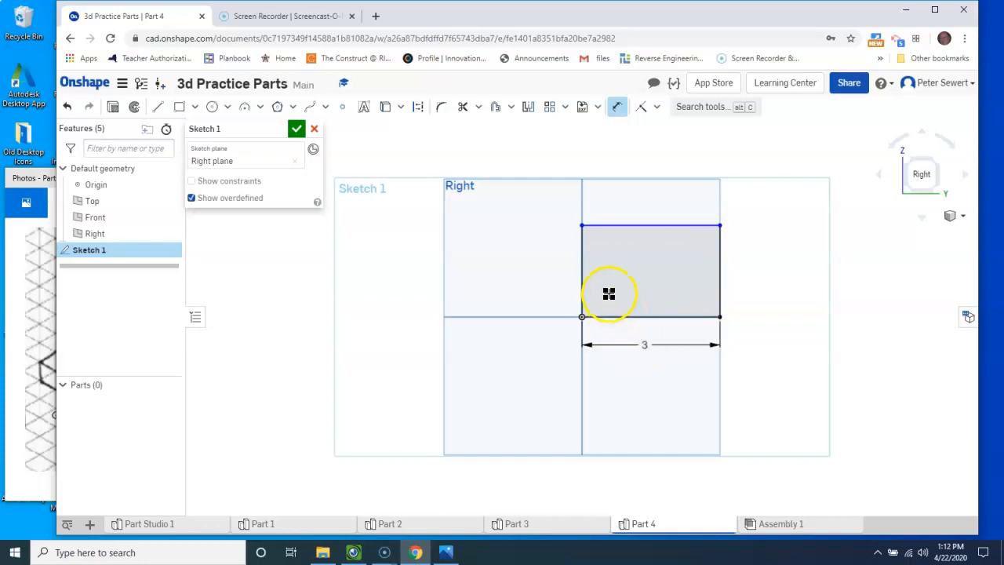
pyautogui.click(583, 283)
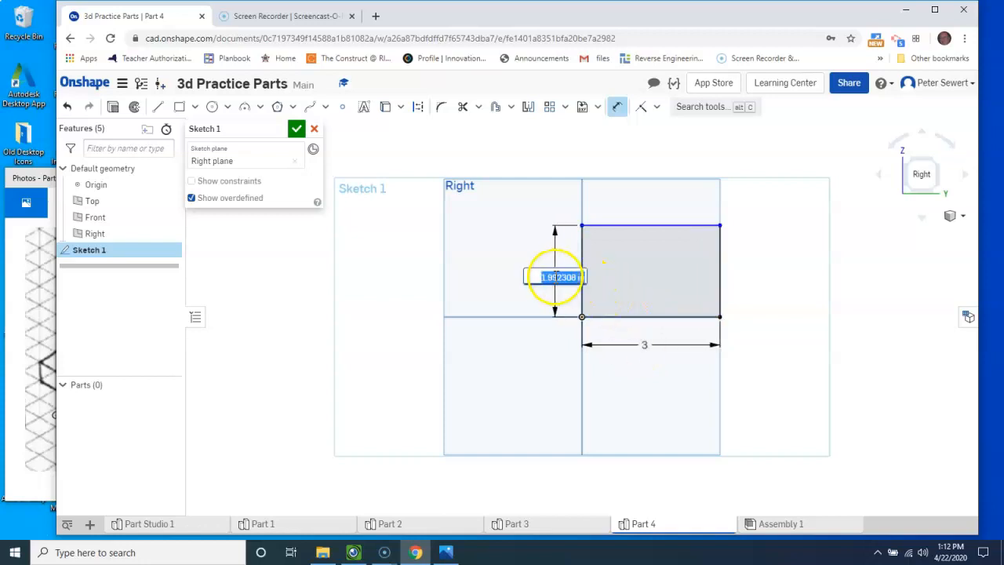
pyautogui.write('2.5')
pyautogui.press('Return')
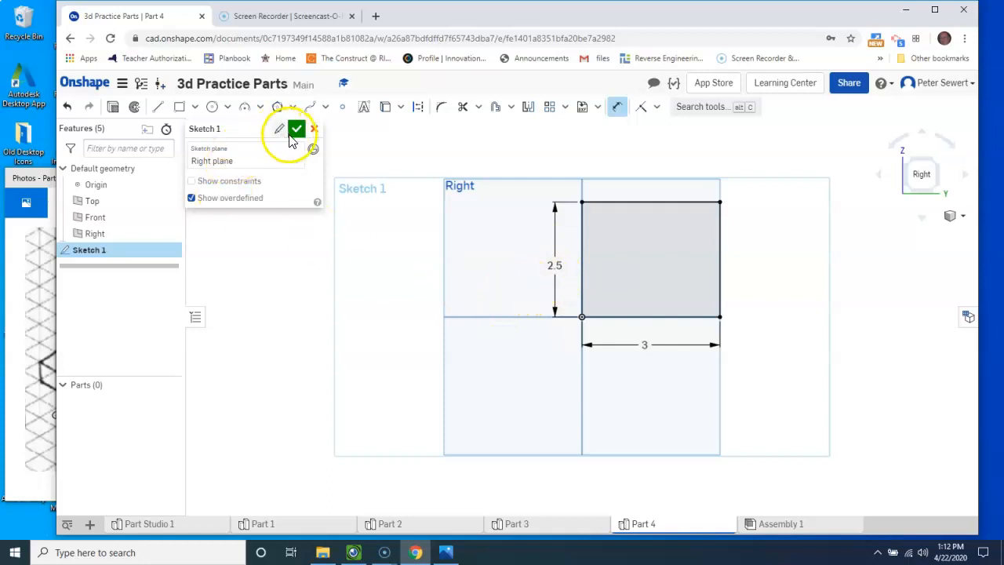
pyautogui.click(296, 130)
# Switch to an isometric view and hide the Top, Front and Right default planes
pyautogui.rightClick(836, 234)
pyautogui.click(861, 284)
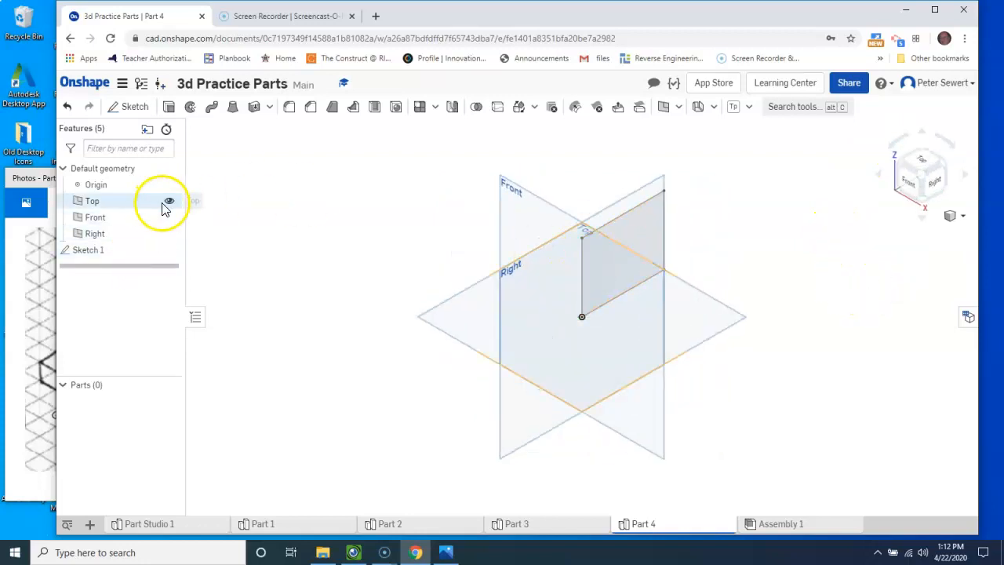
pyautogui.click(169, 202)
pyautogui.click(168, 218)
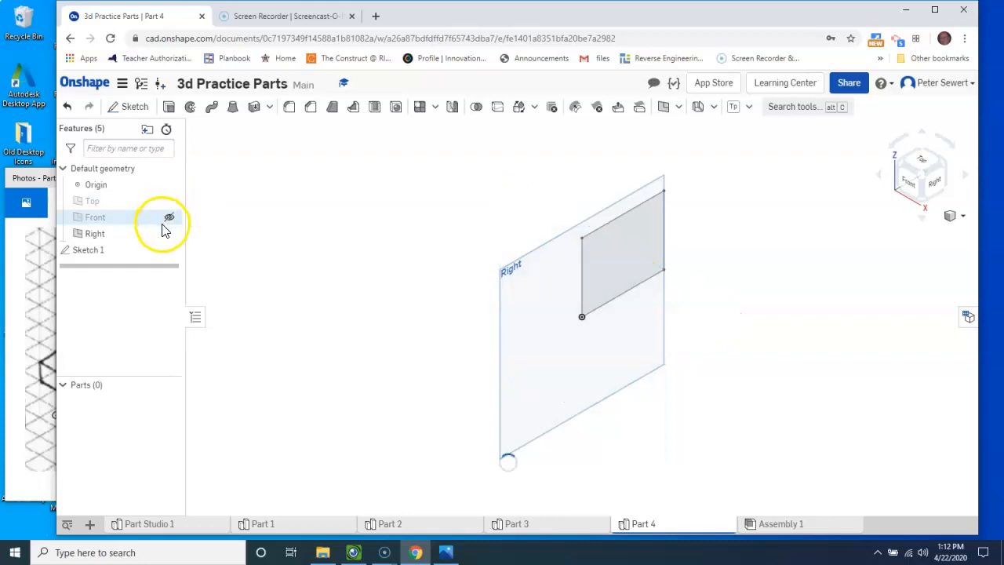
pyautogui.click(168, 234)
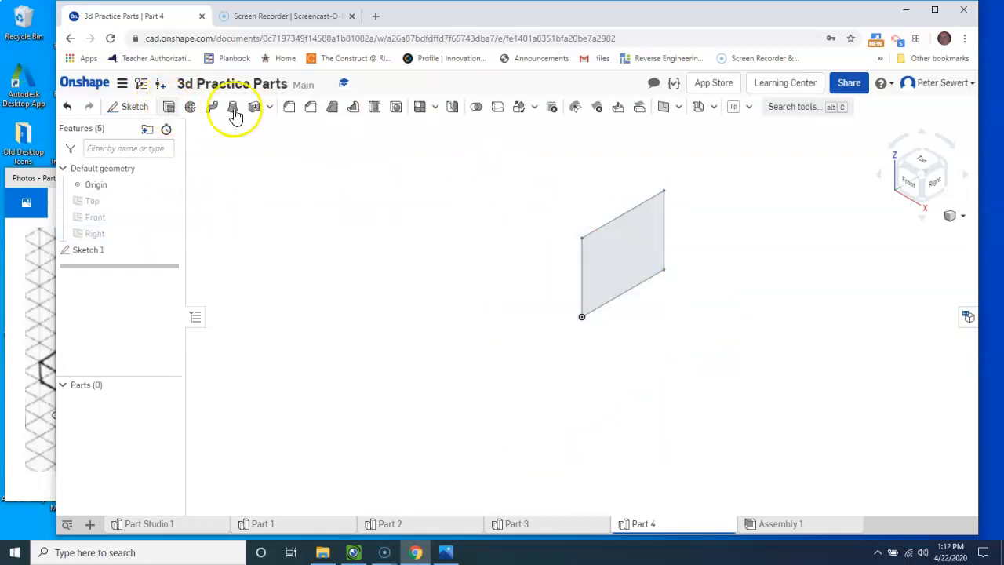
# Extrude the rectangle 4.5 in as a new solid in the reversed direction
pyautogui.click(169, 108)
pyautogui.click(608, 261)
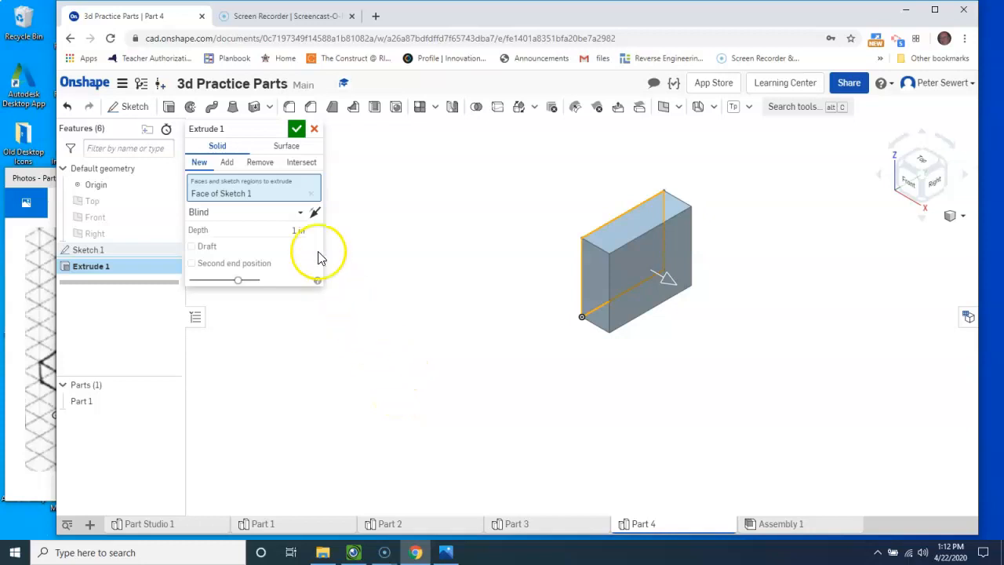
pyautogui.click(313, 214)
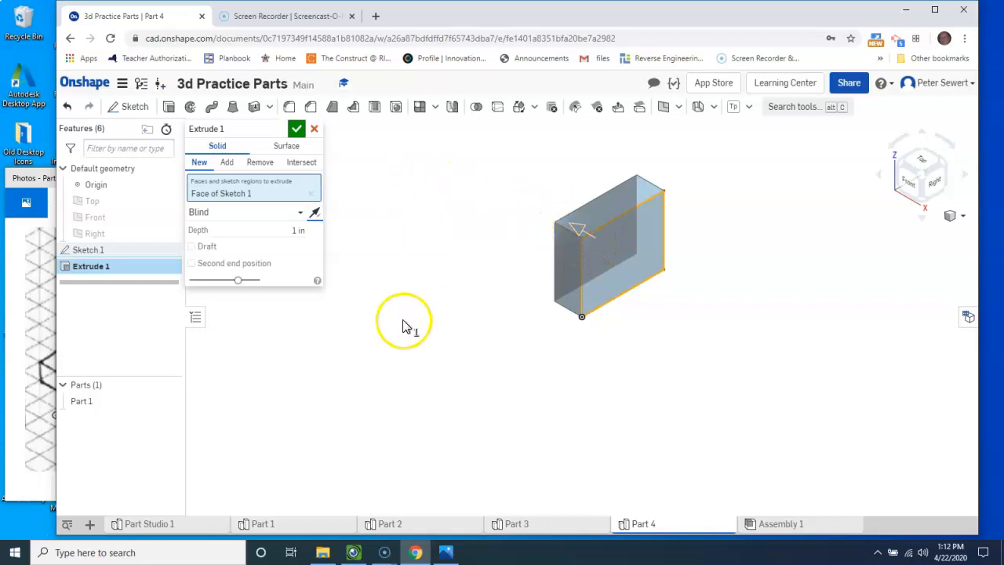
pyautogui.click(297, 230)
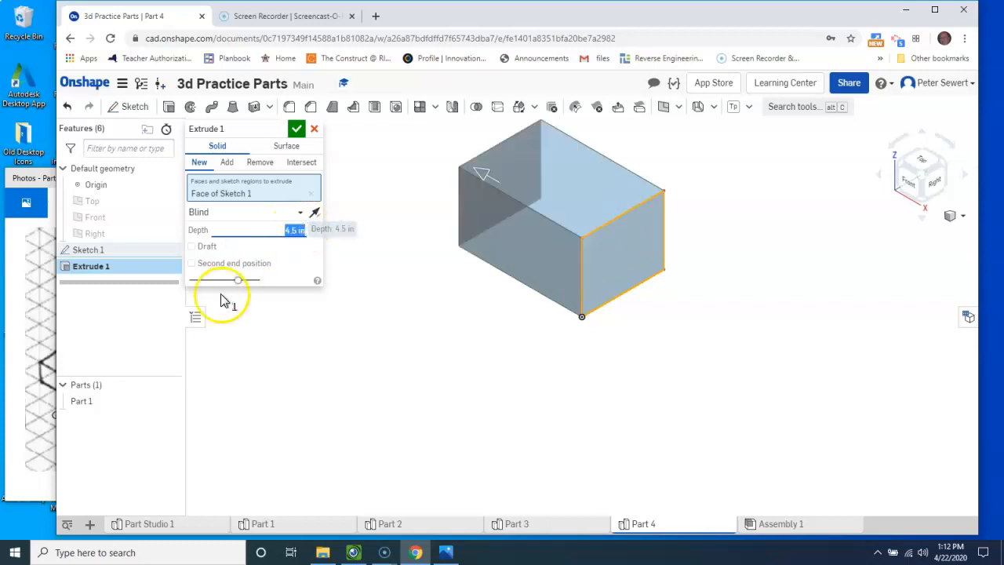
pyautogui.click(296, 129)
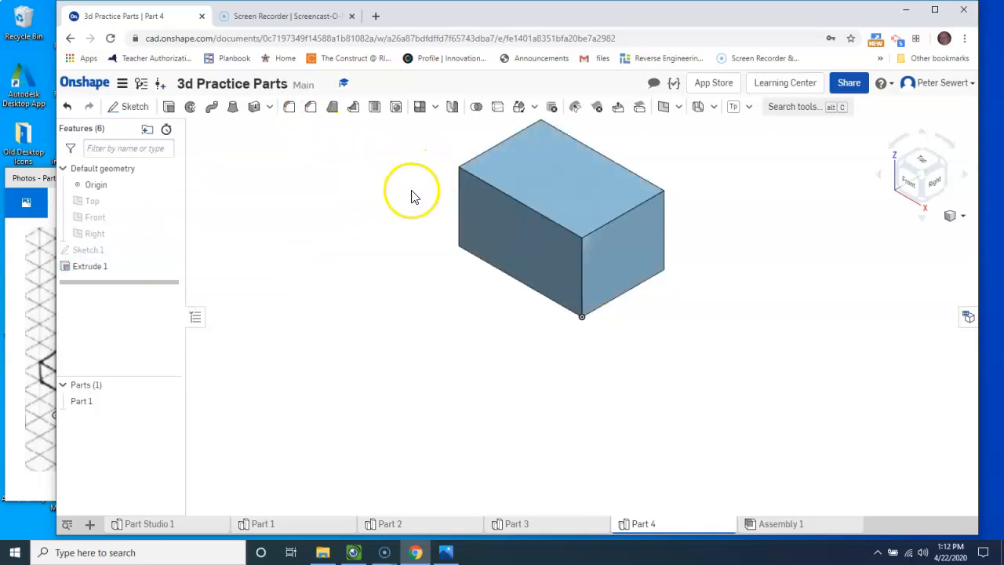
# Start a sketch on the block's left end face and view it normal to the sketch plane
pyautogui.click(896, 167)
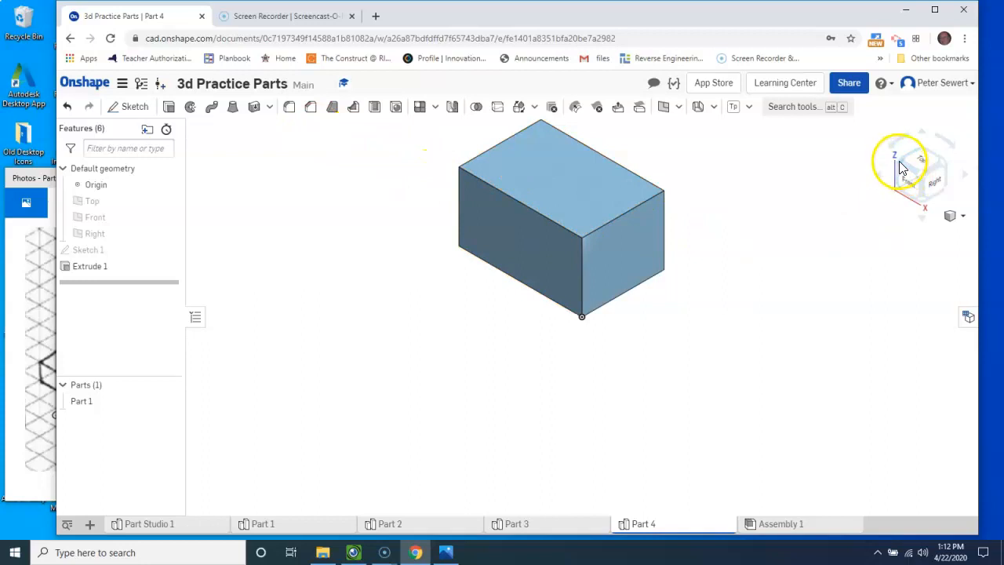
pyautogui.click(132, 107)
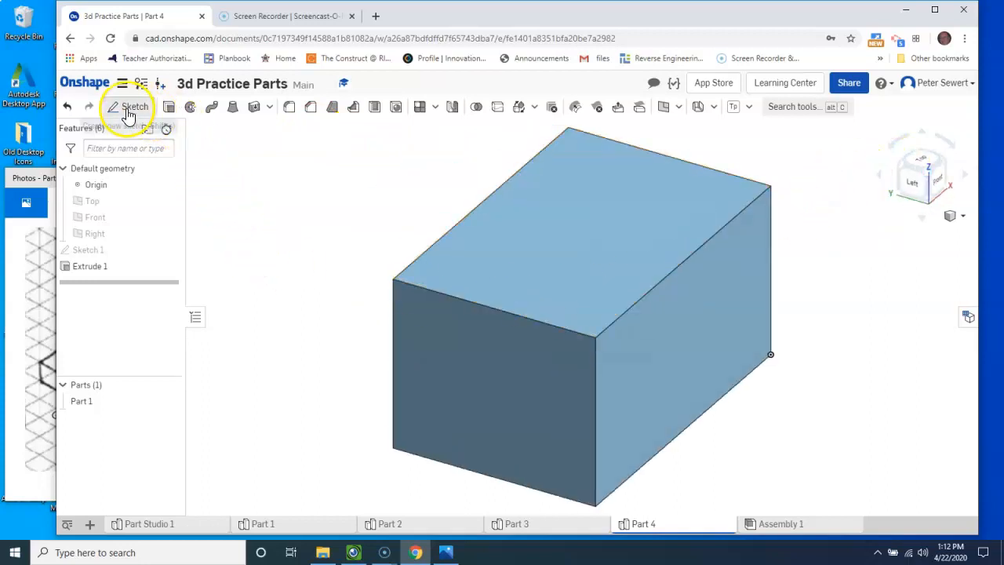
pyautogui.click(469, 395)
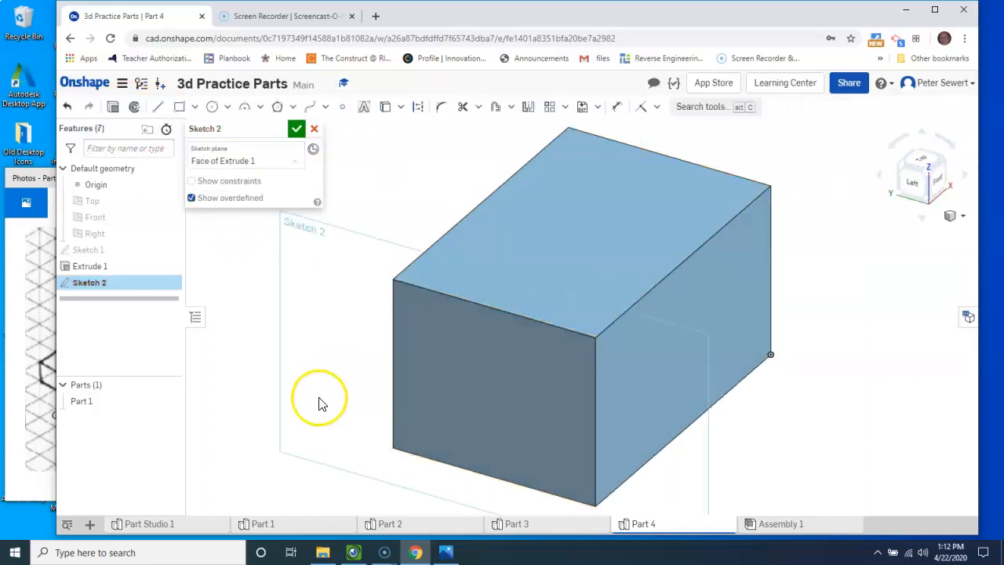
pyautogui.rightClick(240, 326)
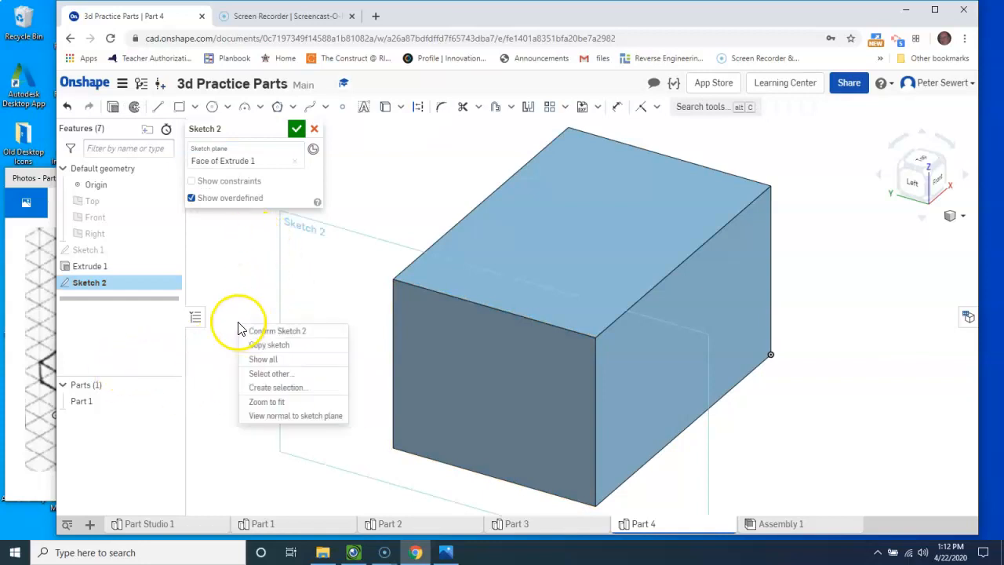
pyautogui.click(279, 415)
# Consult the Part 4 reference drawing and sketch a circle about 4.06 in in diameter, centred on the face corner directly above the origin
pyautogui.click(24, 427)
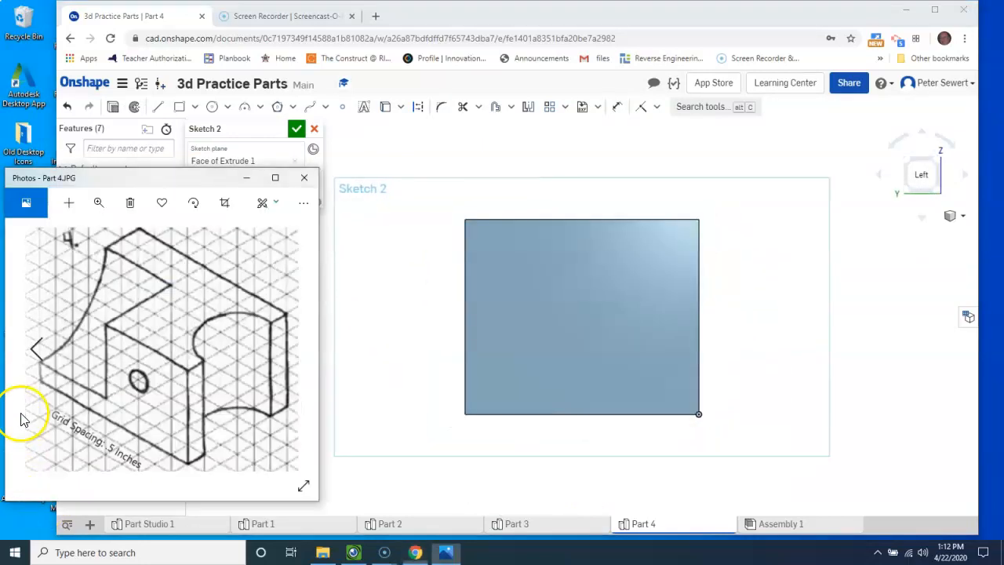
pyautogui.scroll(-1, 25, 412)
pyautogui.click(275, 357)
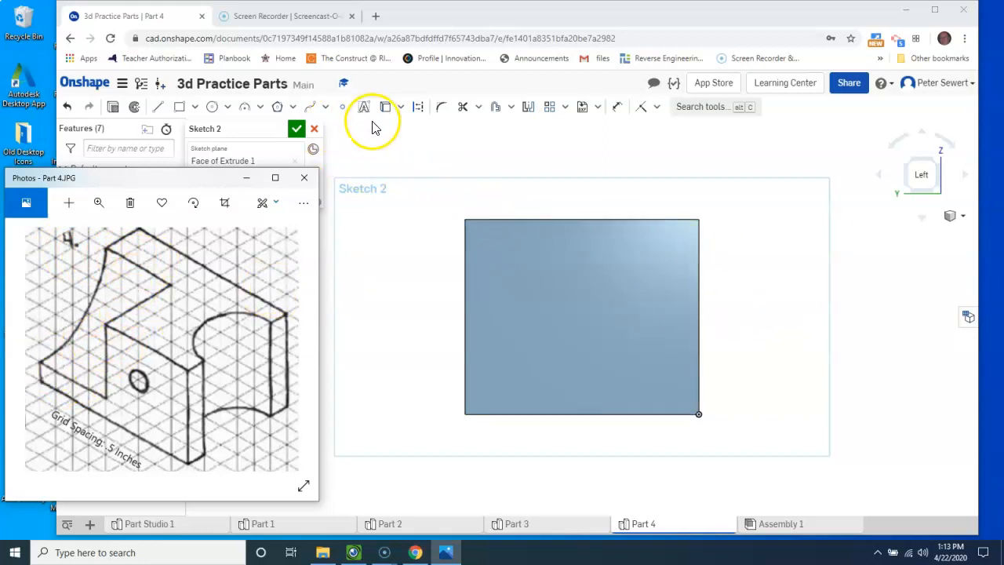
pyautogui.click(214, 110)
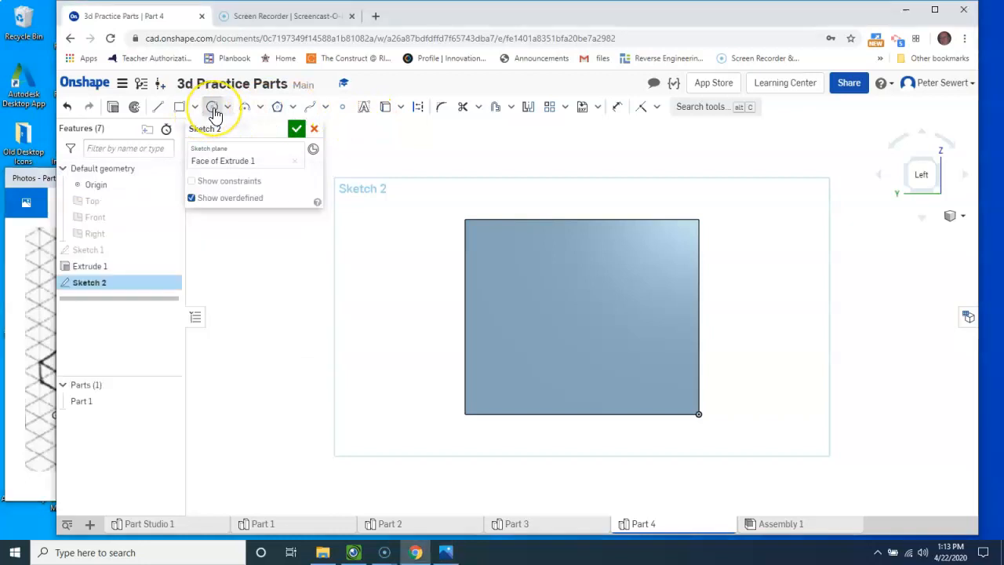
pyautogui.click(697, 220)
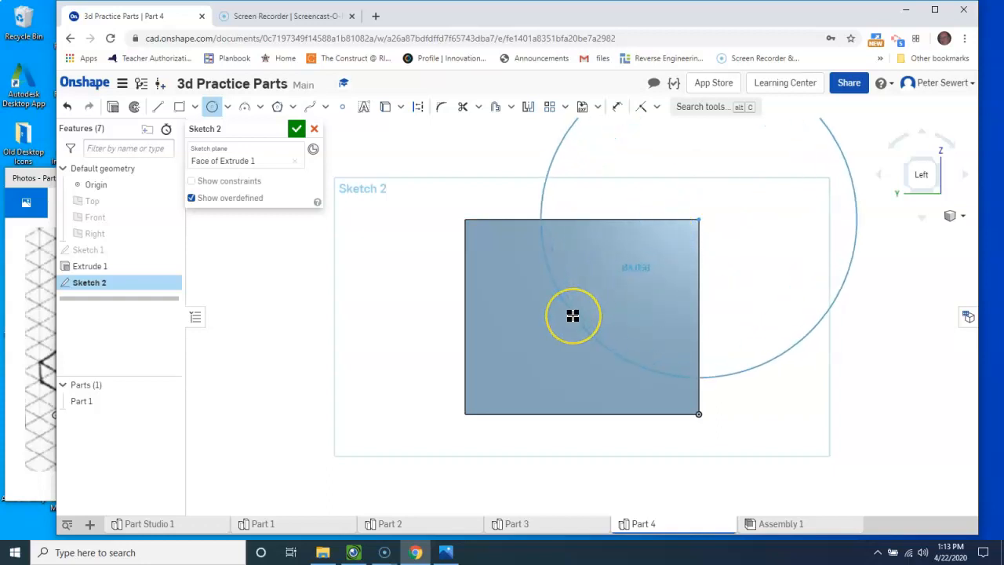
pyautogui.click(572, 315)
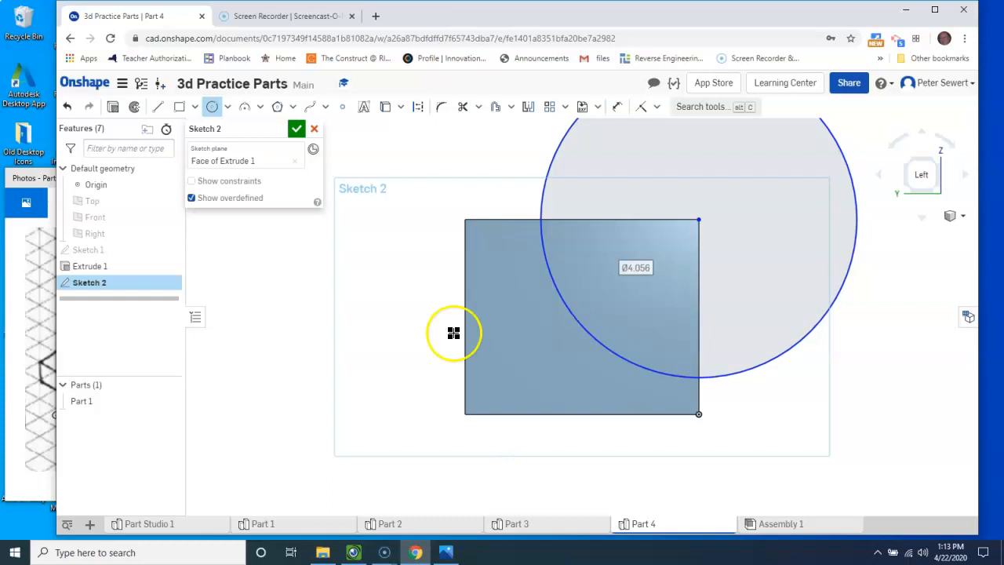
pyautogui.click(23, 180)
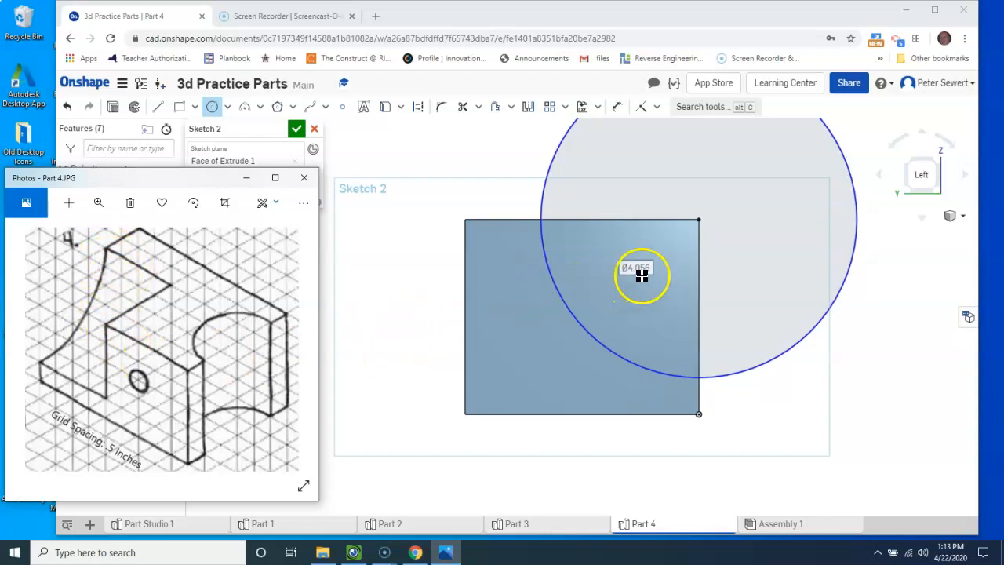
pyautogui.click(633, 299)
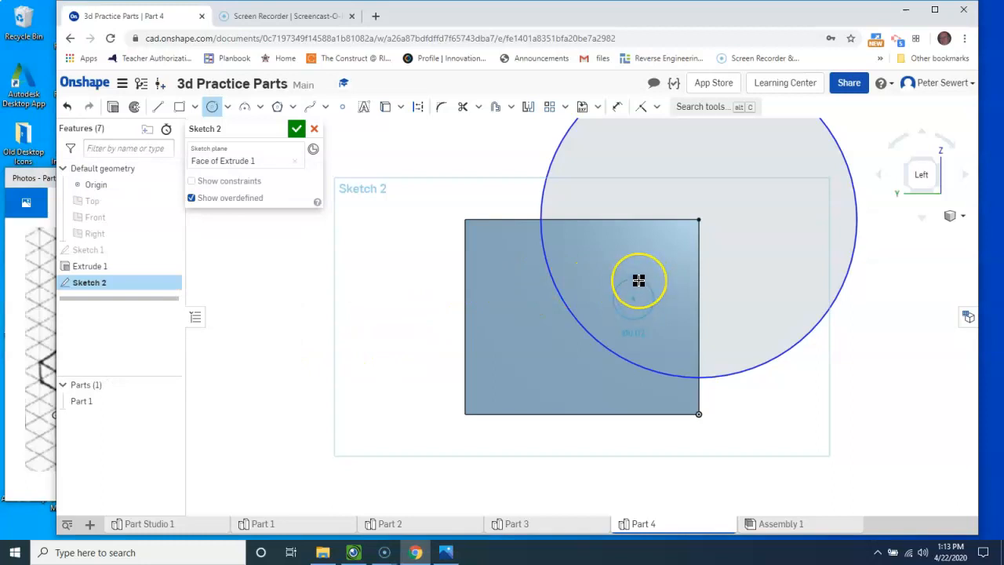
pyautogui.press('Escape')
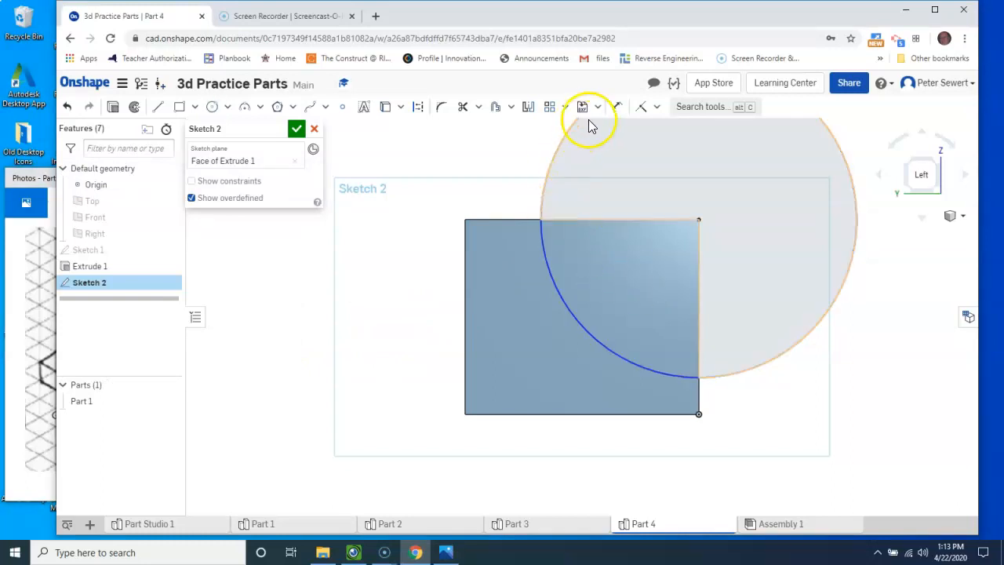
# Dimension the circle's diameter as 4 in and finish the sketch
pyautogui.click(617, 107)
pyautogui.click(550, 158)
pyautogui.click(440, 149)
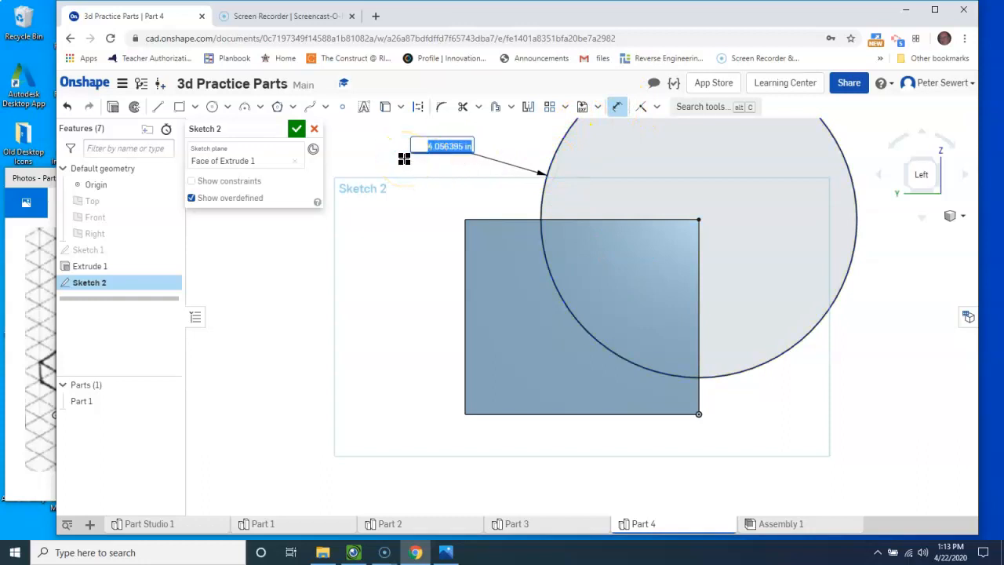
pyautogui.write('4')
pyautogui.press('Return')
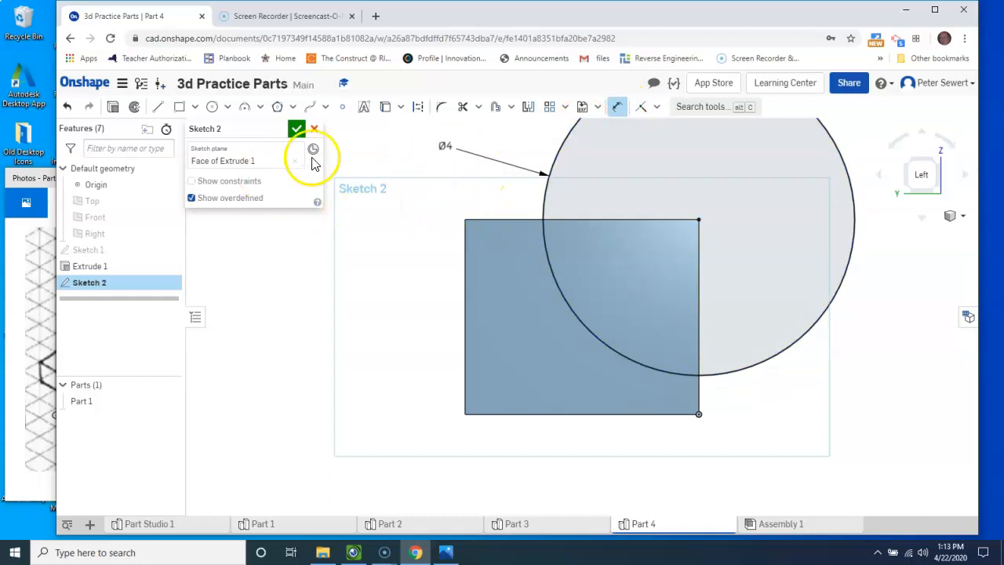
pyautogui.click(300, 131)
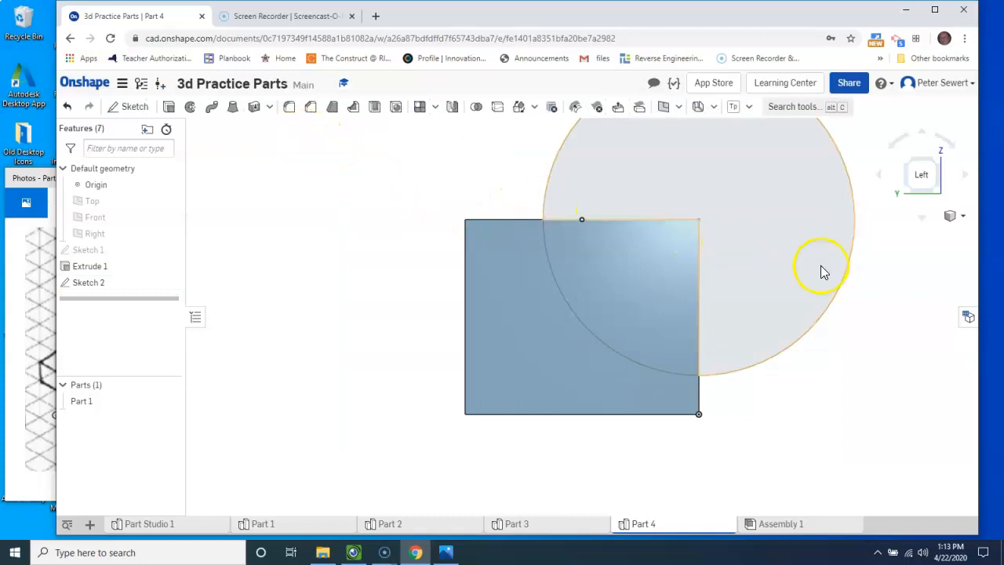
# Start a removal extrude of the quarter-circle sketch region inside the block's left end face
pyautogui.moveTo(914, 264); pyautogui.dragTo(713, 250, button='right')
pyautogui.scroll(-3, 711, 244)
pyautogui.scroll(3, 711, 236)
pyautogui.scroll(-3, 707, 231)
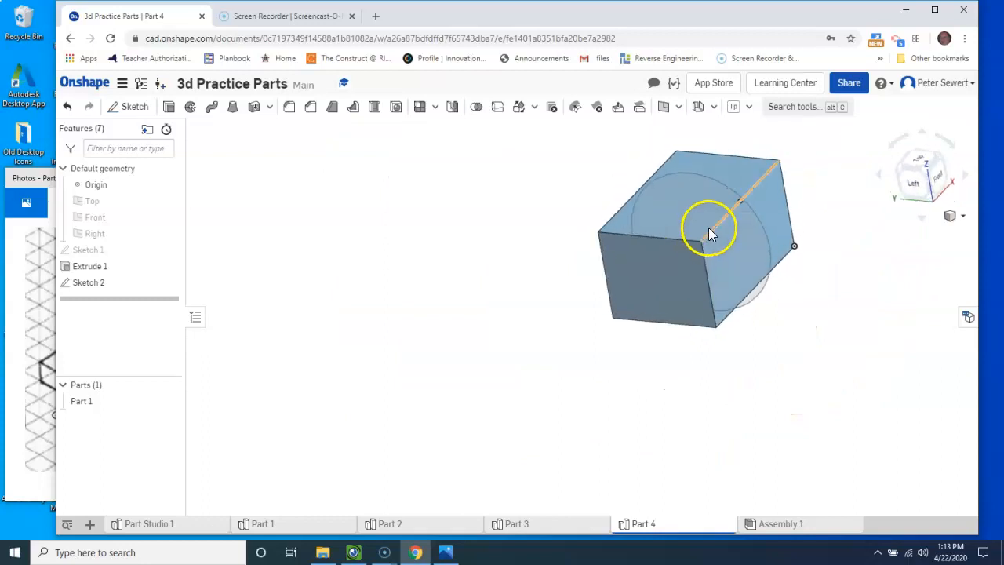
pyautogui.scroll(3, 724, 221)
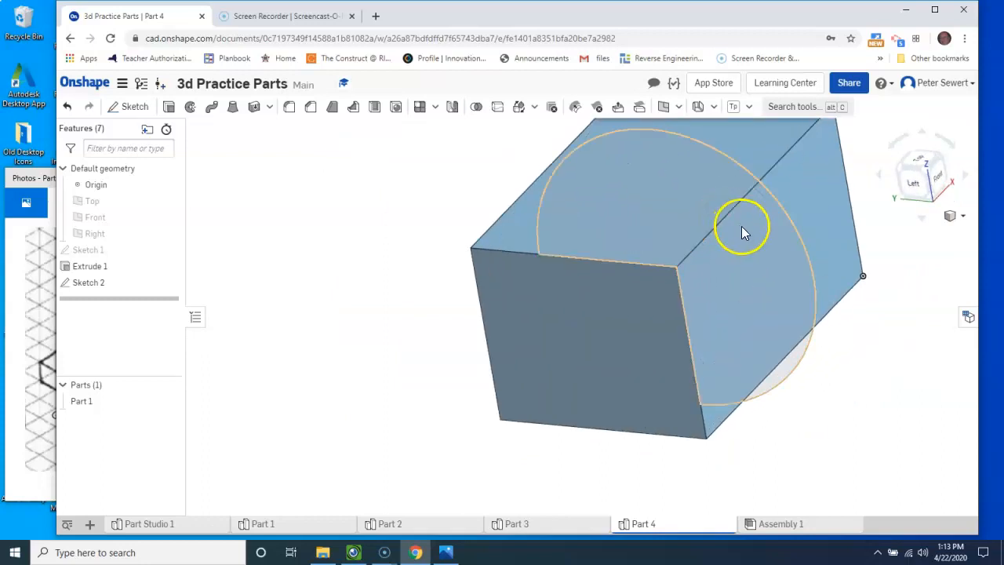
pyautogui.click(919, 168)
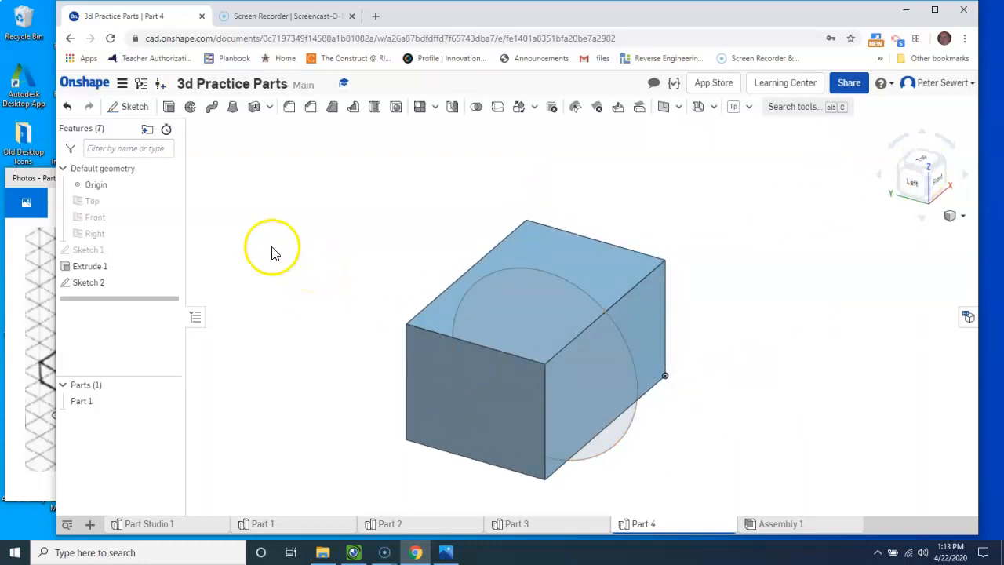
pyautogui.click(169, 107)
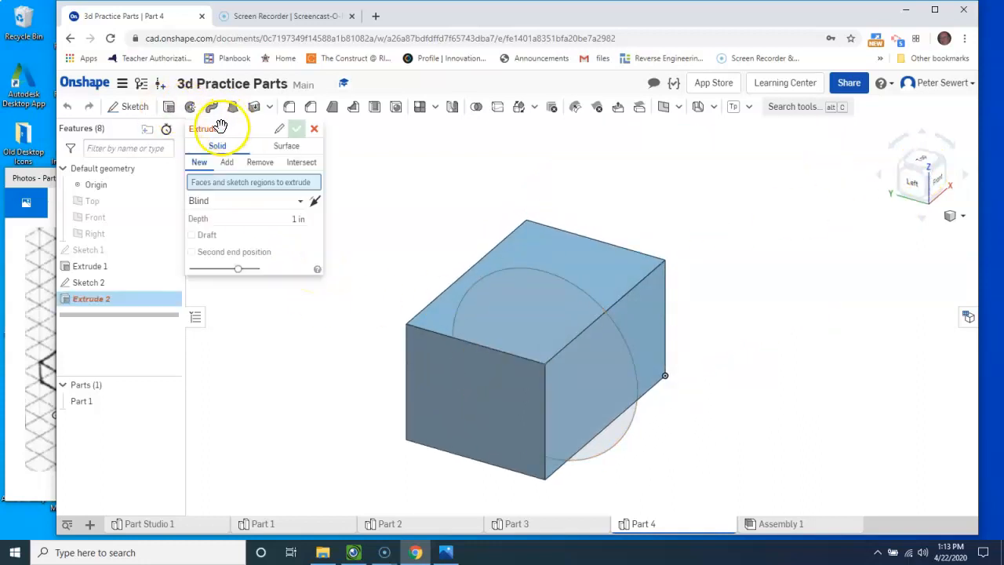
pyautogui.click(259, 170)
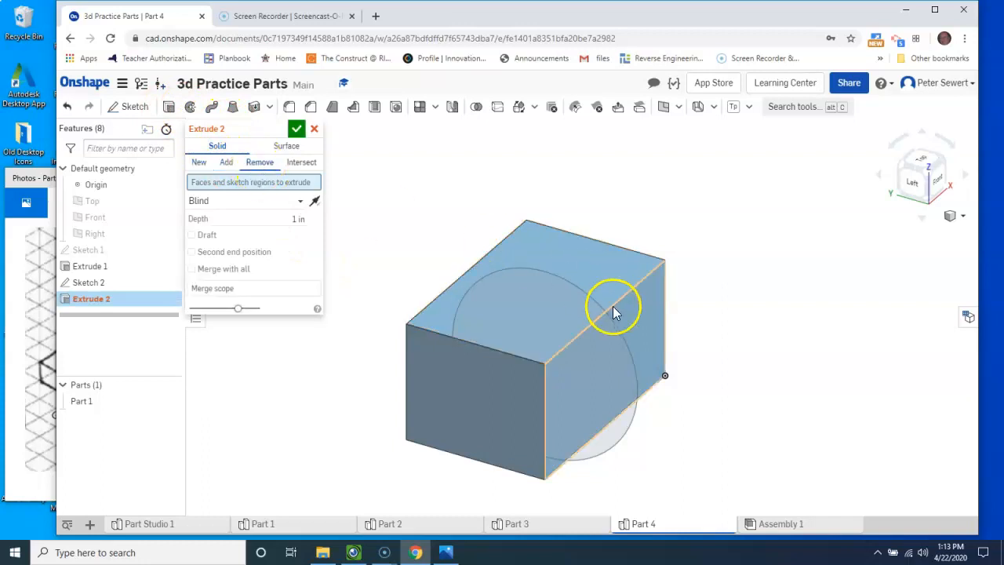
pyautogui.click(517, 391)
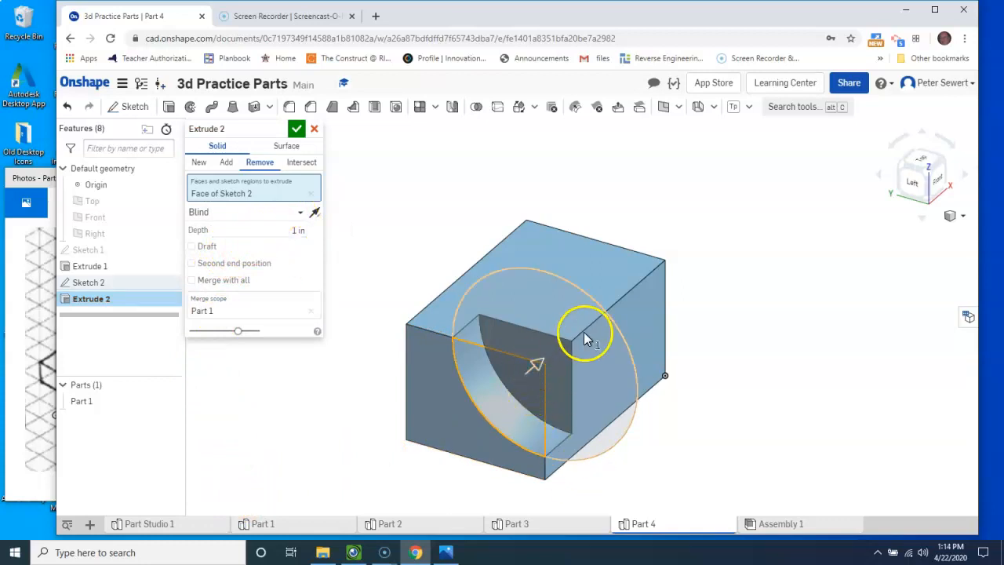
# Consult the Part 4 reference drawing, set the quarter-circle cut's depth to 2 in and finish the extrude
pyautogui.click(292, 230)
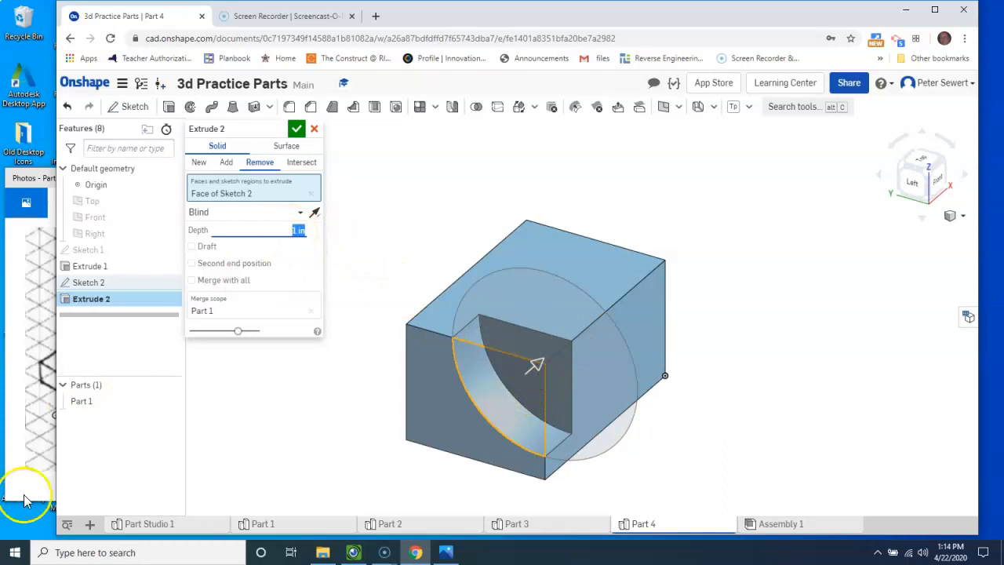
pyautogui.click(35, 178)
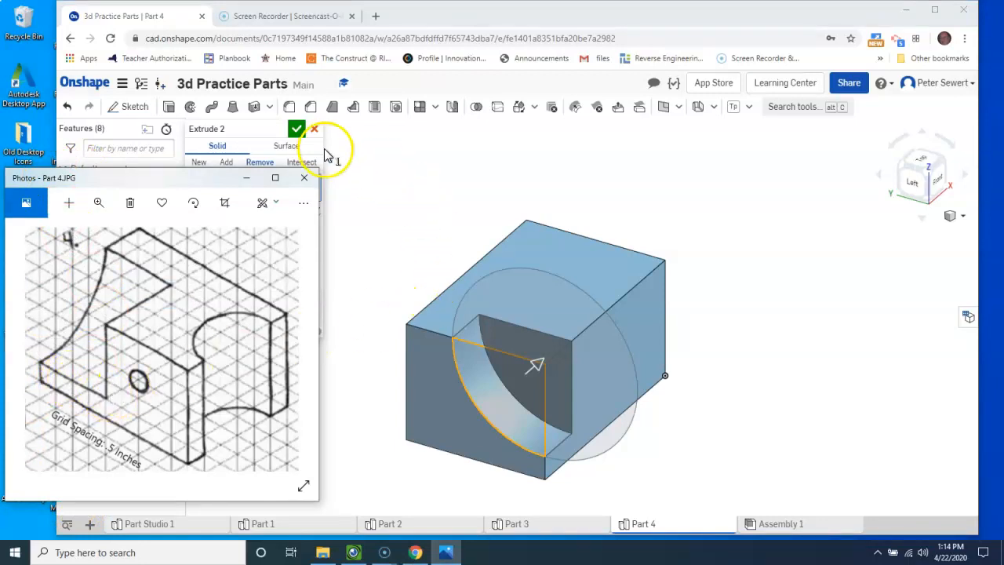
pyautogui.click(444, 177)
pyautogui.click(298, 230)
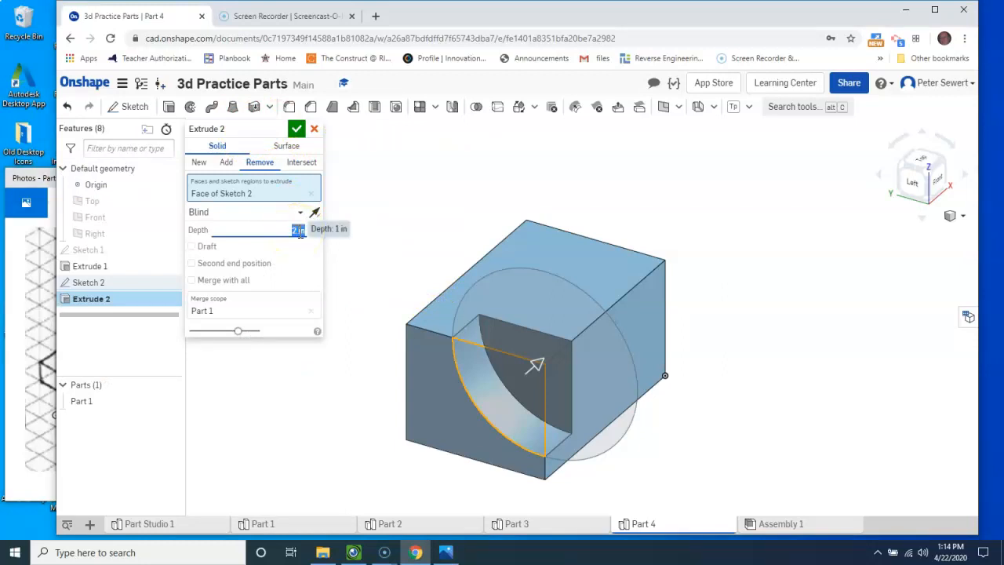
pyautogui.click(296, 130)
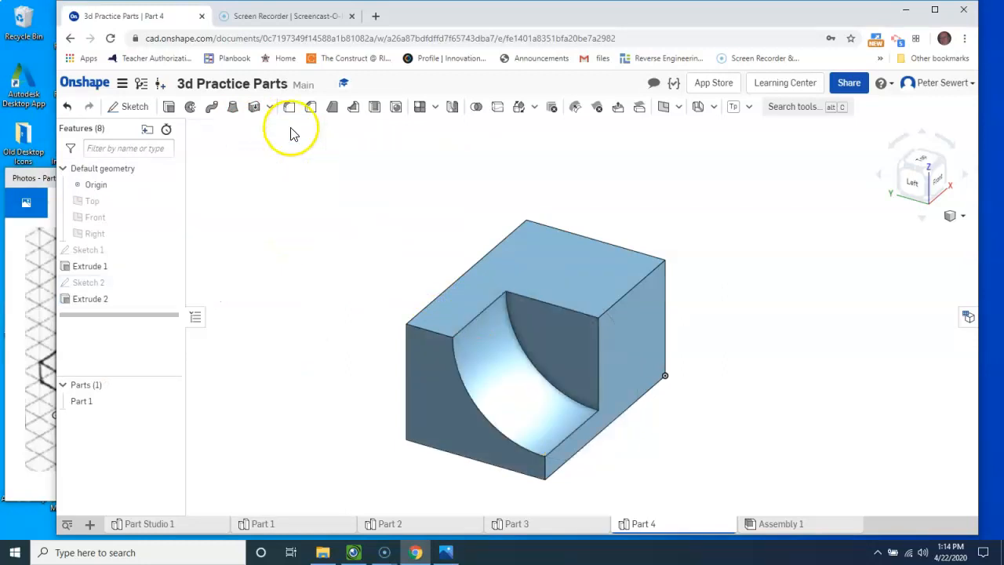
pyautogui.click(945, 163)
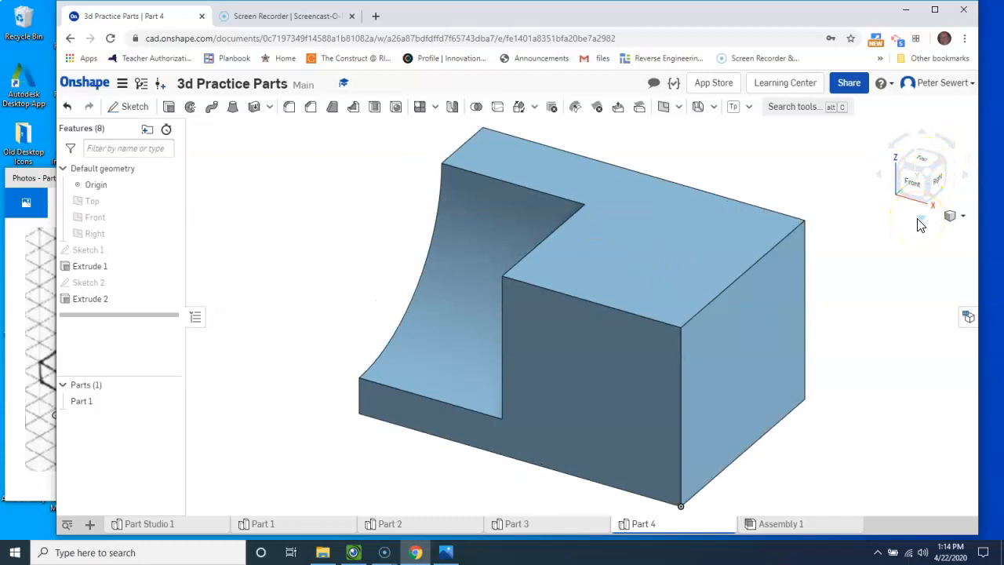
pyautogui.click(168, 107)
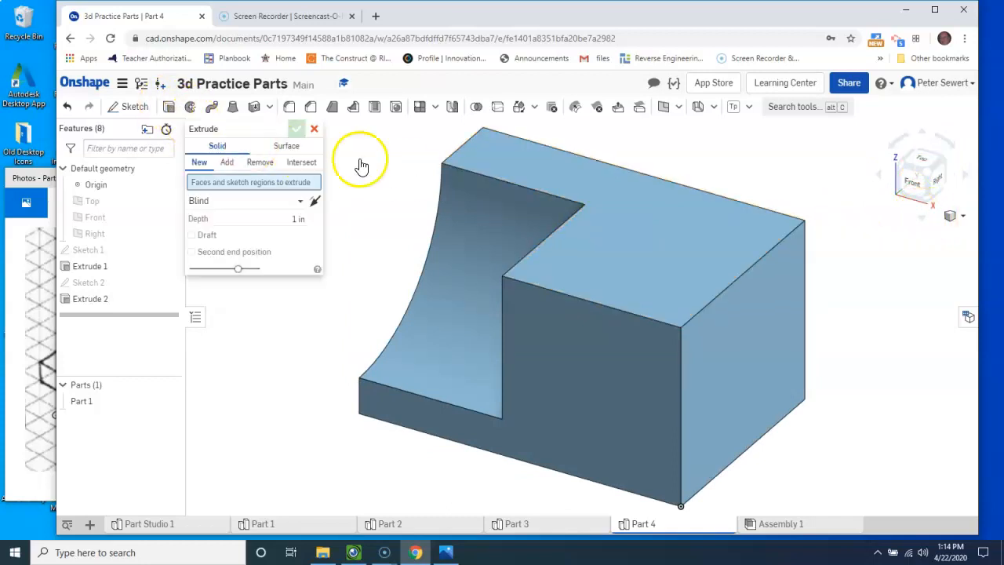
pyautogui.click(682, 247)
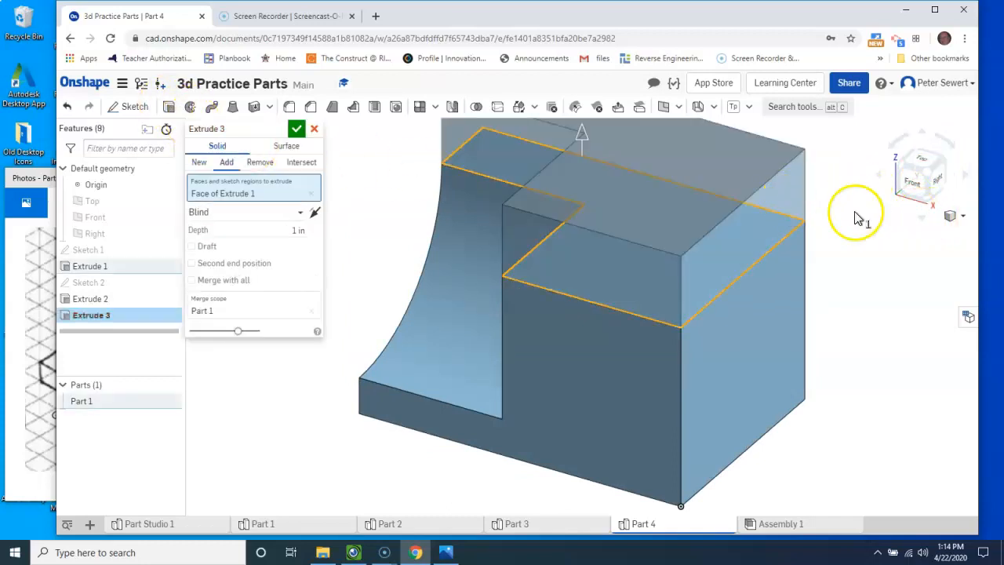
pyautogui.click(315, 129)
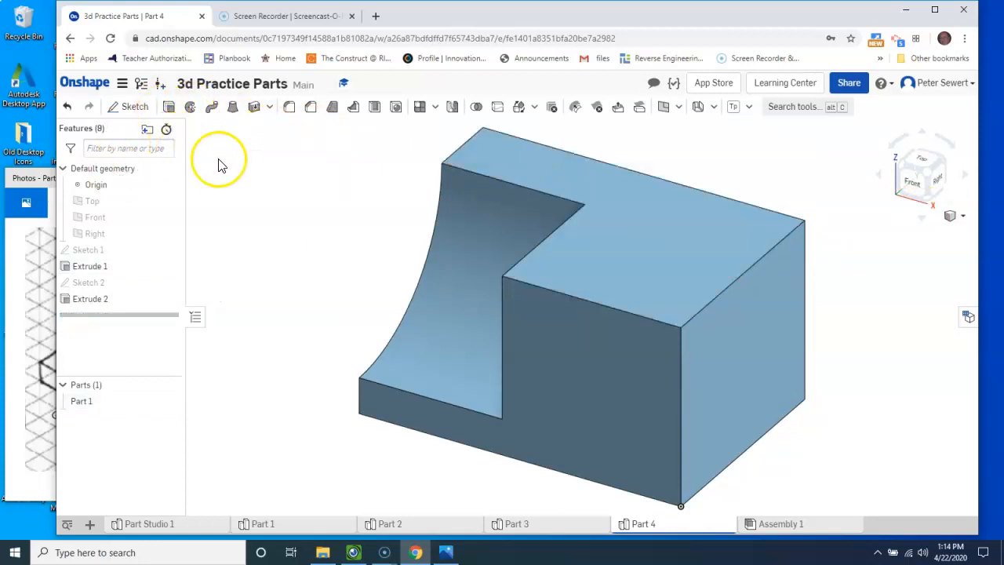
# Start a sketch on the block's top face and view it normal to the sketch plane
pyautogui.click(125, 107)
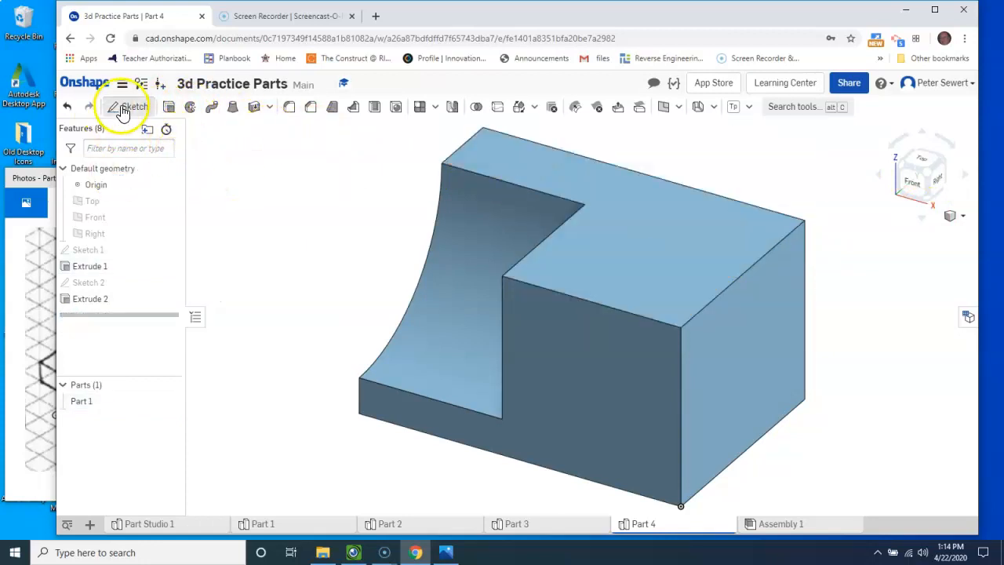
pyautogui.click(620, 272)
pyautogui.rightClick(672, 255)
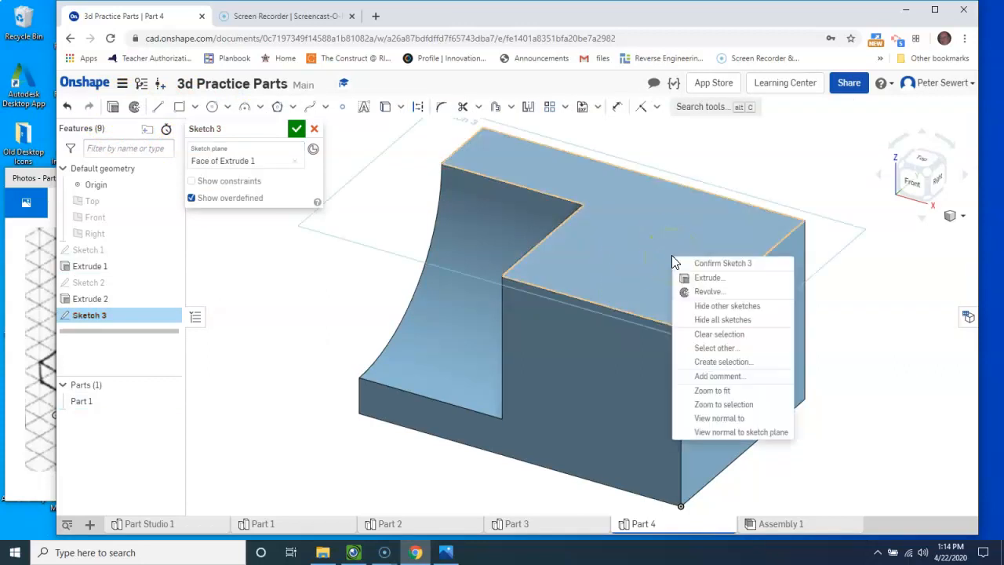
pyautogui.click(707, 433)
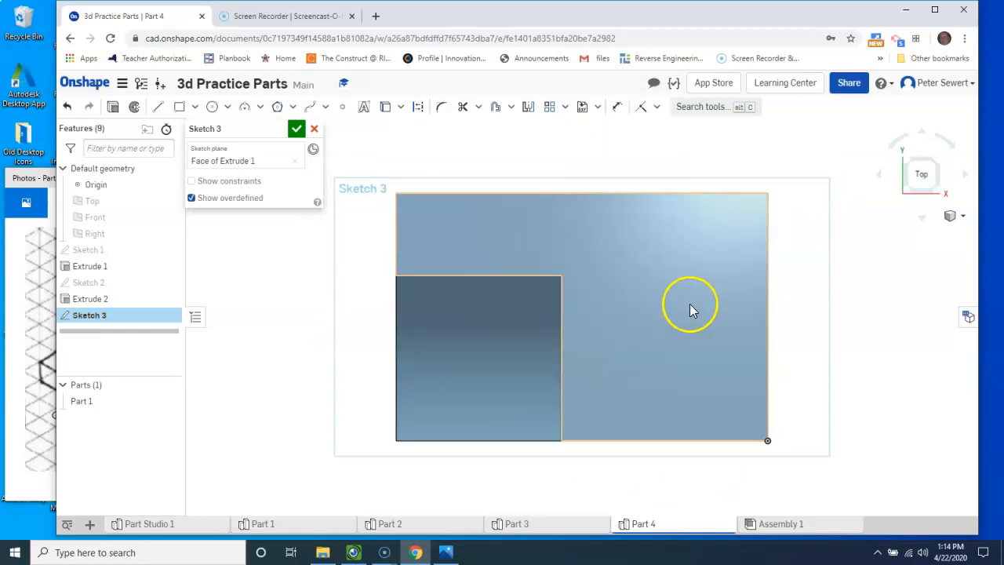
# Consult the Part 4 reference drawing and sketch a 2 in diameter circle centred on the top face's right edge
pyautogui.click(34, 184)
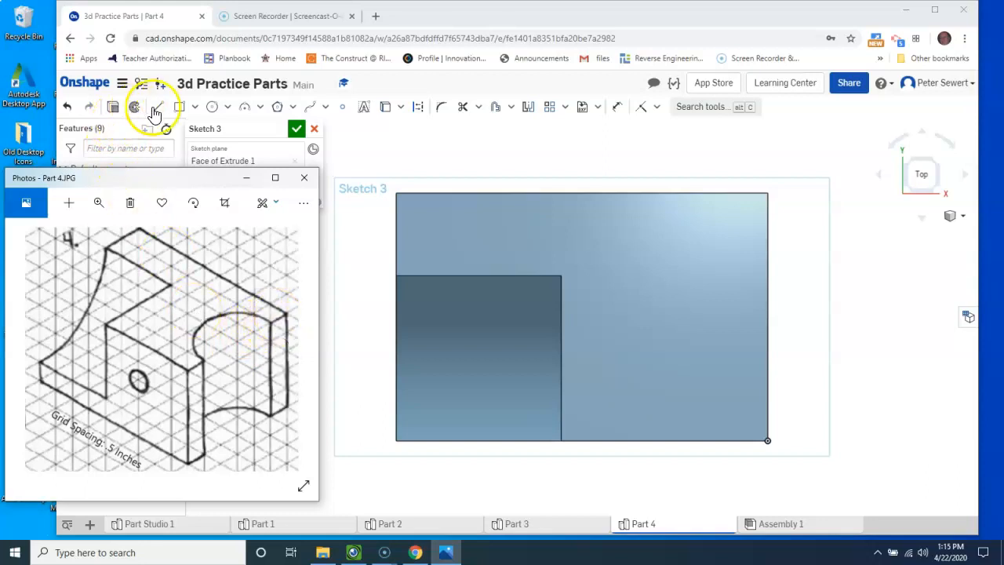
pyautogui.click(209, 109)
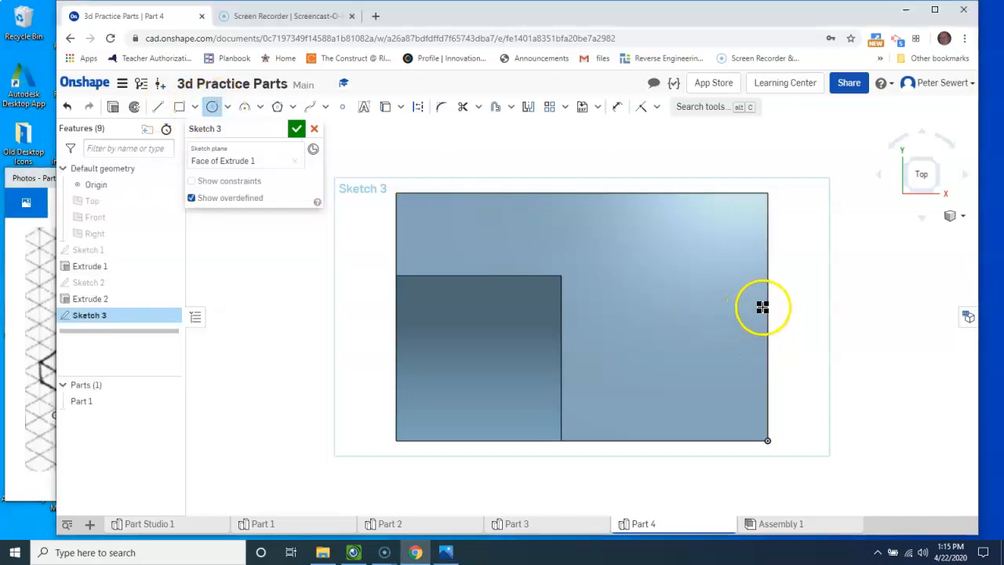
pyautogui.click(765, 252)
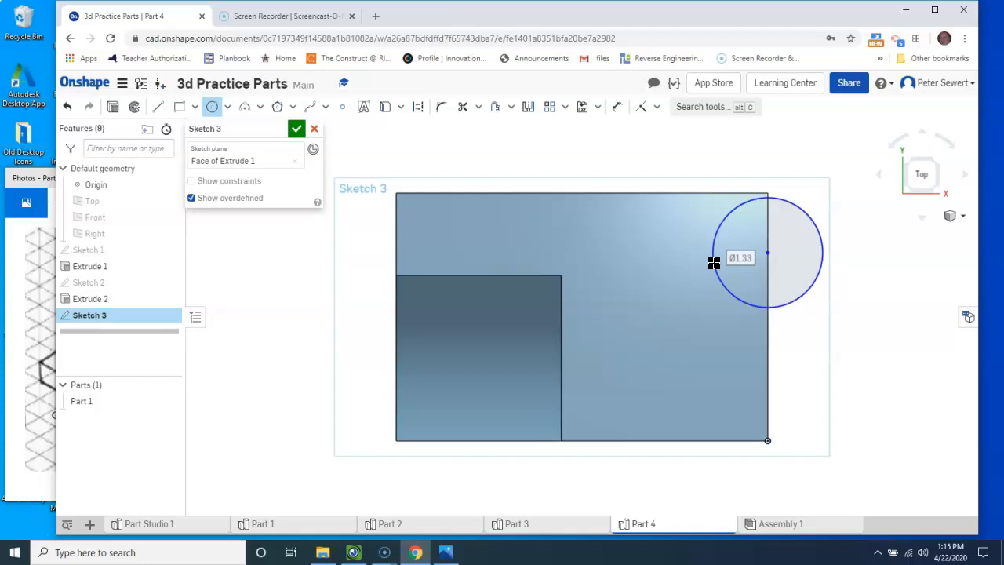
pyautogui.write('2')
pyautogui.press('Return')
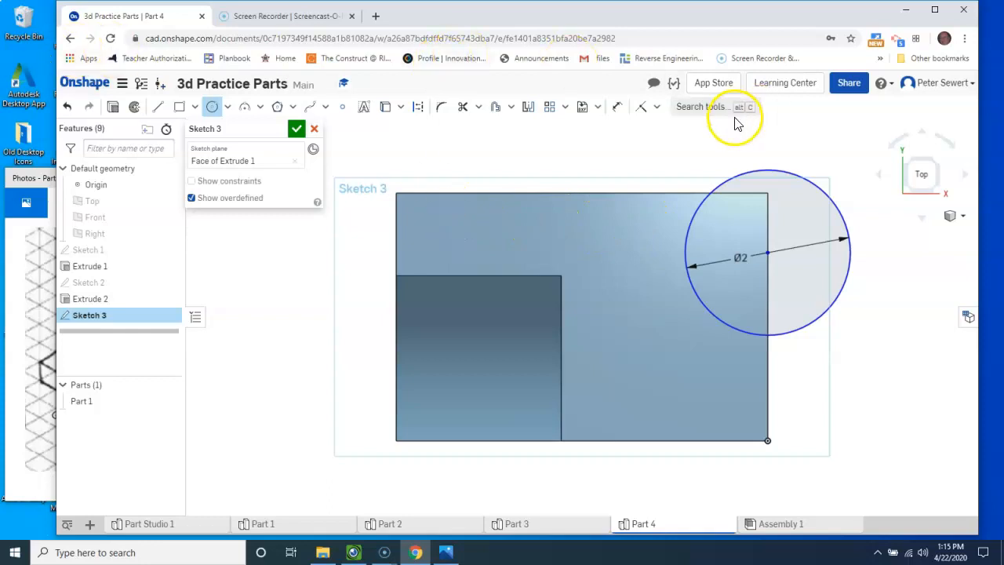
# Dimension the circle's centre 1.5 in from the top face's back edge and finish the sketch
pyautogui.click(617, 106)
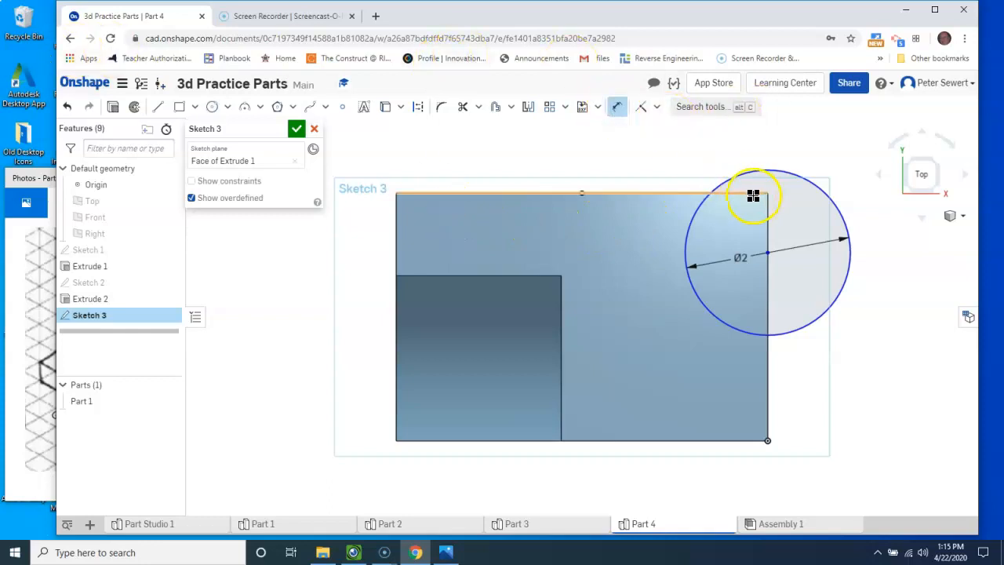
pyautogui.click(766, 250)
pyautogui.click(804, 230)
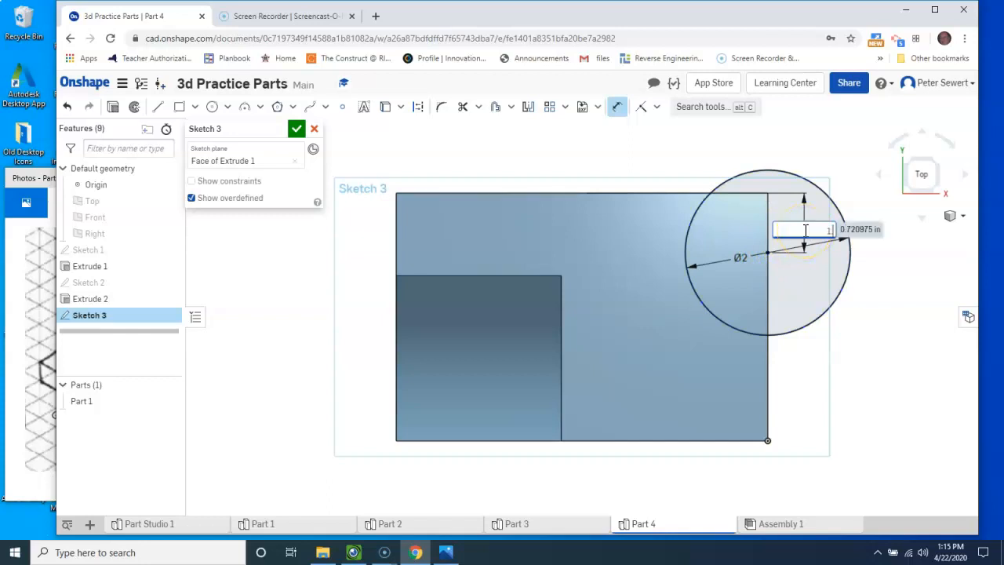
pyautogui.write('1.5')
pyautogui.press('Return')
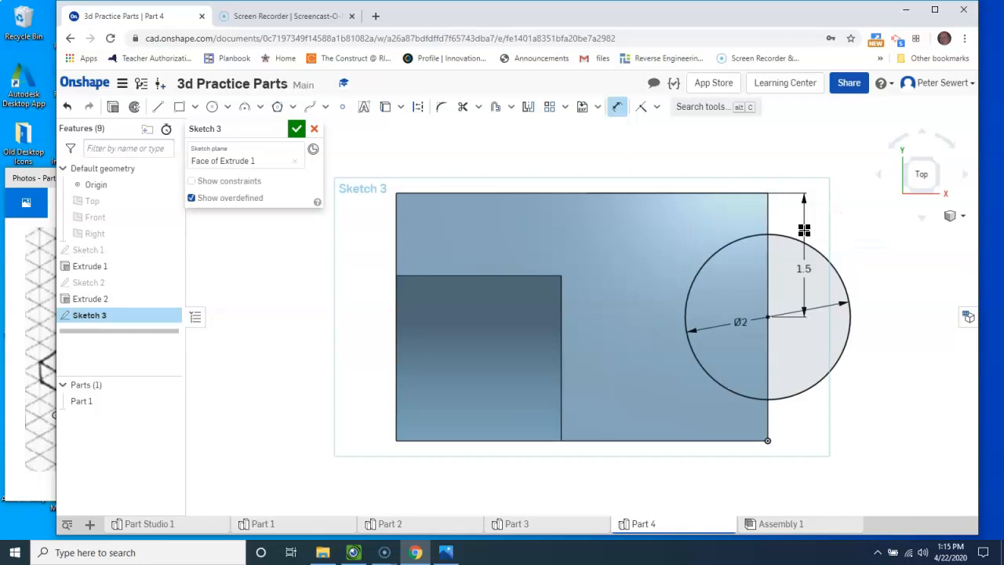
pyautogui.click(295, 130)
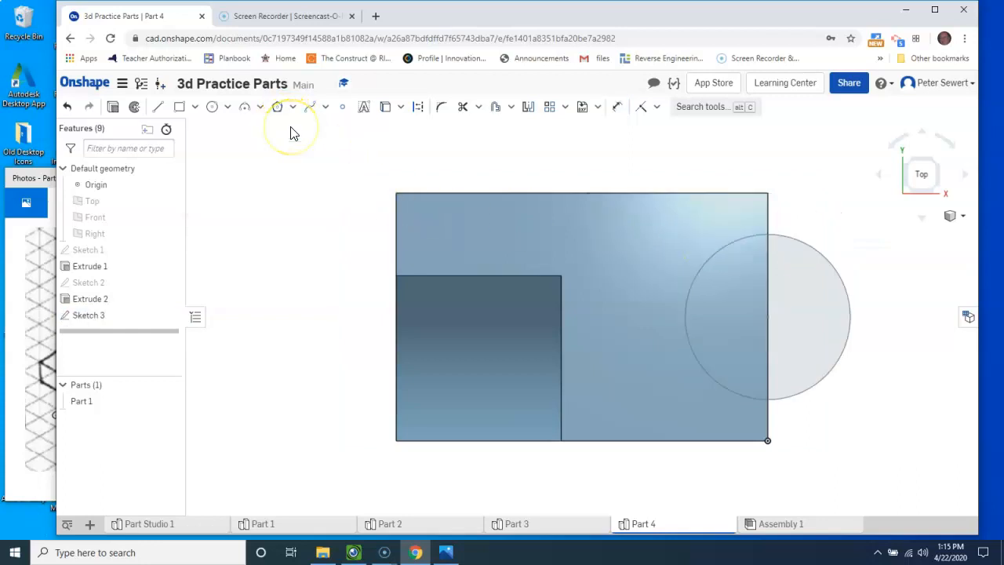
# Extrude the half-circle region inside the top face as a removal through all of the block
pyautogui.rightClick(920, 266)
pyautogui.click(887, 312)
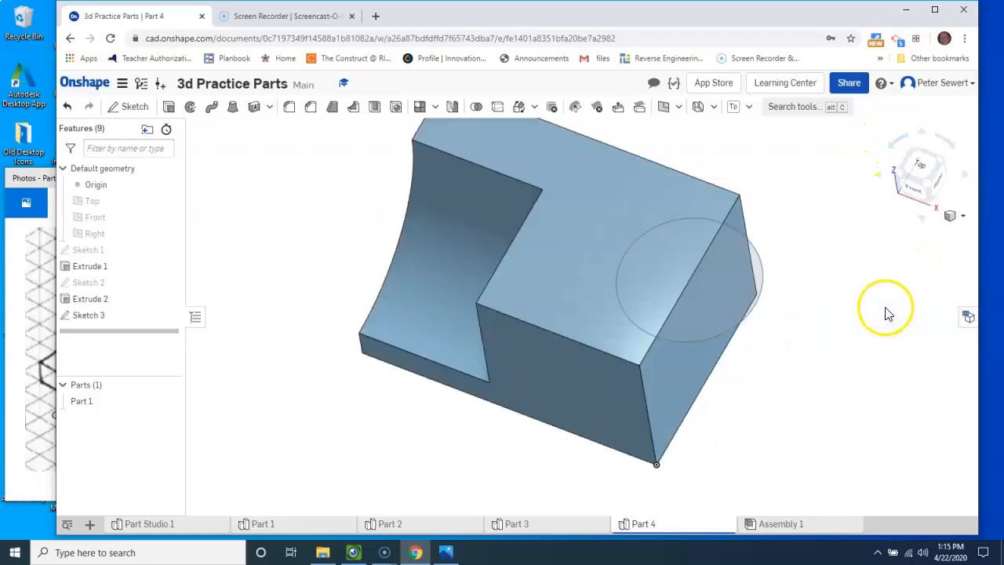
pyautogui.click(170, 107)
pyautogui.click(260, 162)
pyautogui.click(639, 270)
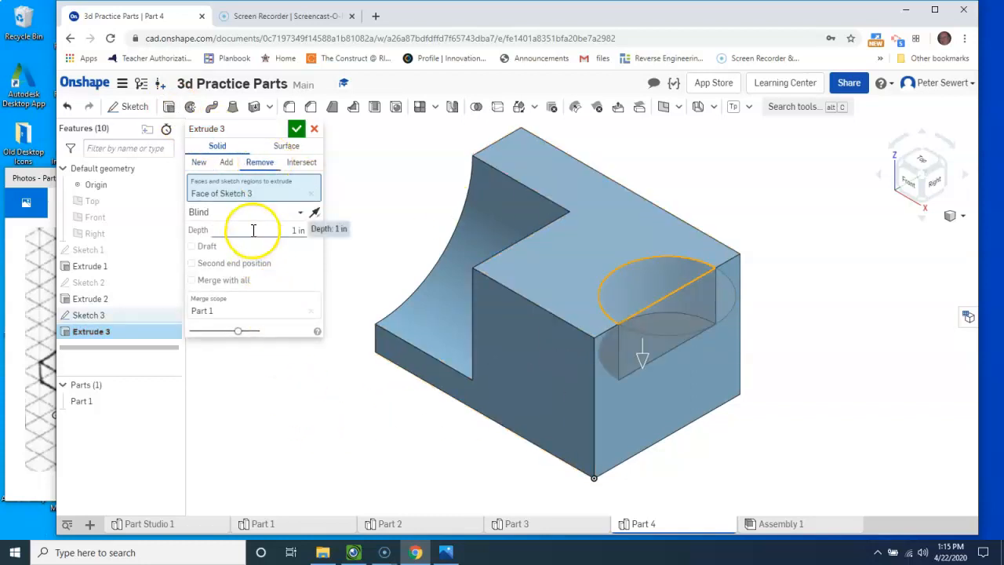
pyautogui.click(286, 229)
pyautogui.click(298, 213)
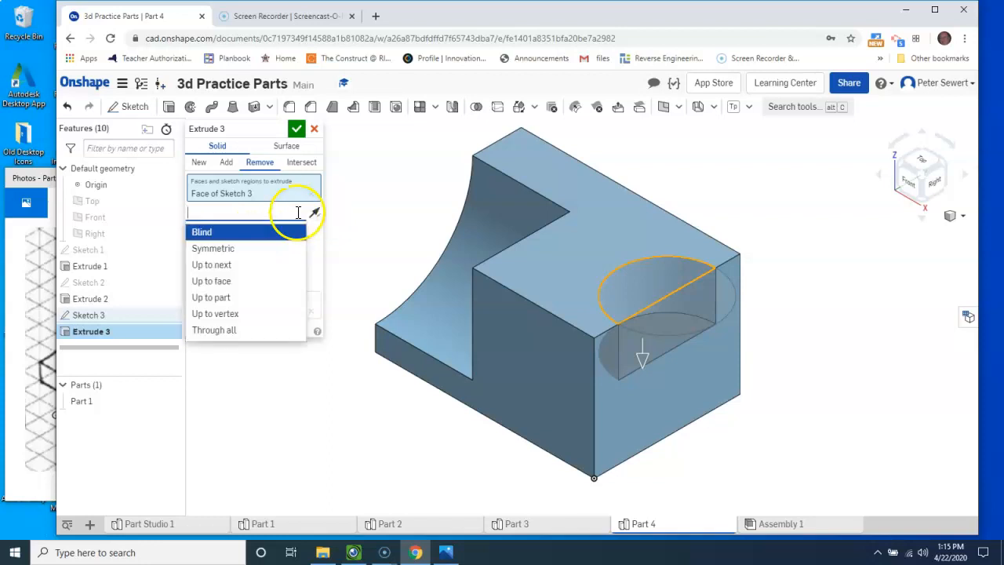
pyautogui.click(233, 331)
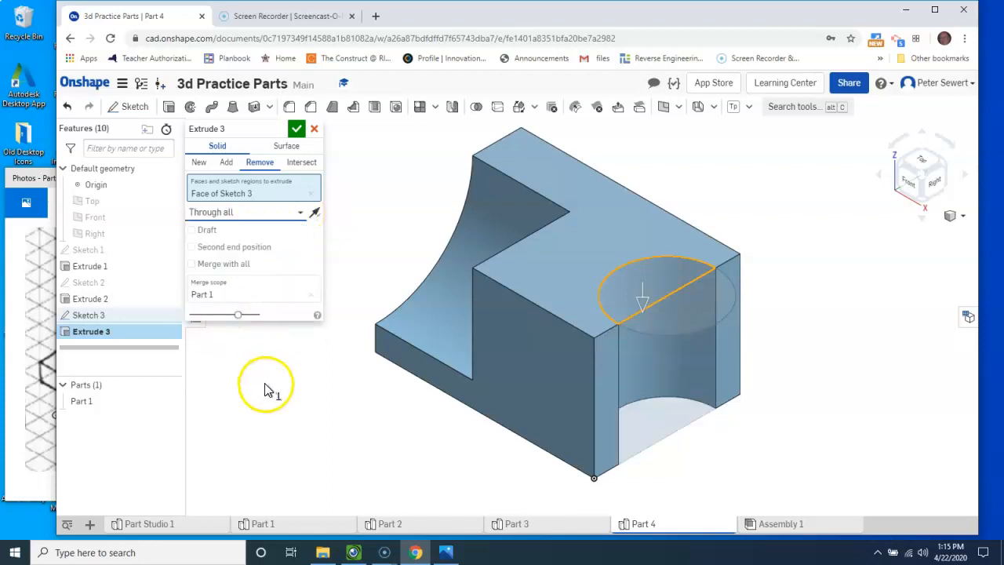
pyautogui.click(296, 130)
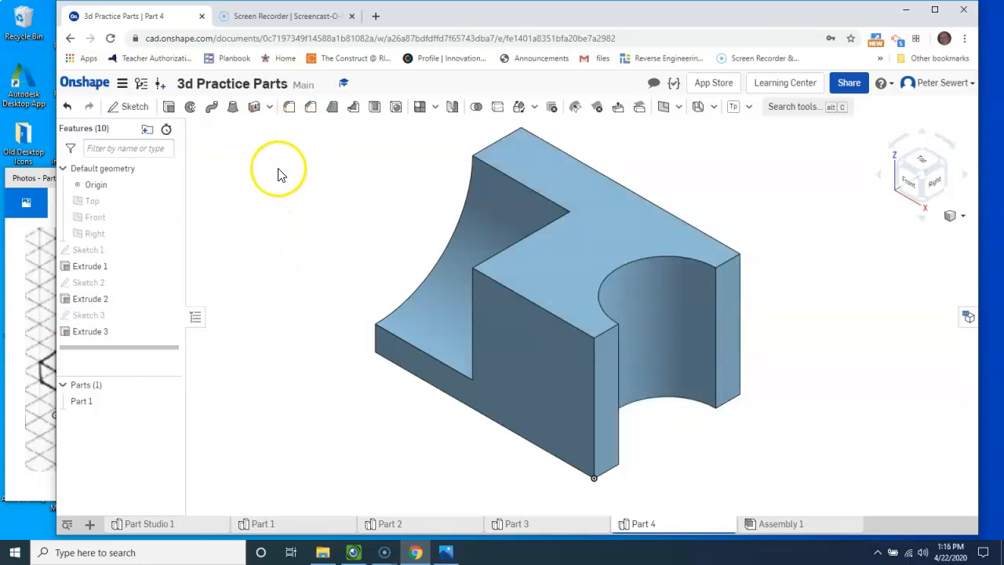
# Start a sketch on the front face, consult the reference drawing for the small hole, and view normal to the sketch plane
pyautogui.click(130, 106)
pyautogui.click(513, 345)
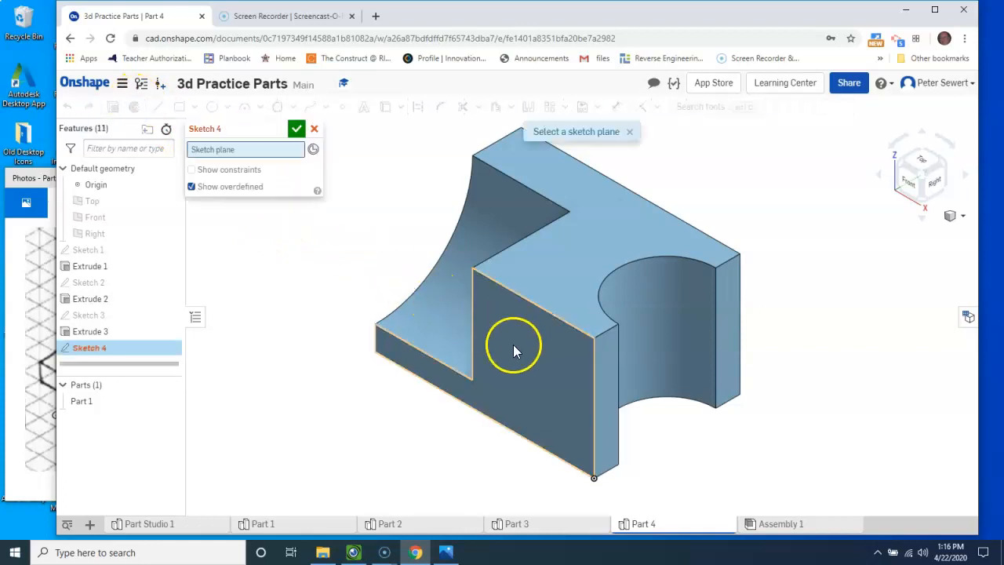
pyautogui.click(22, 178)
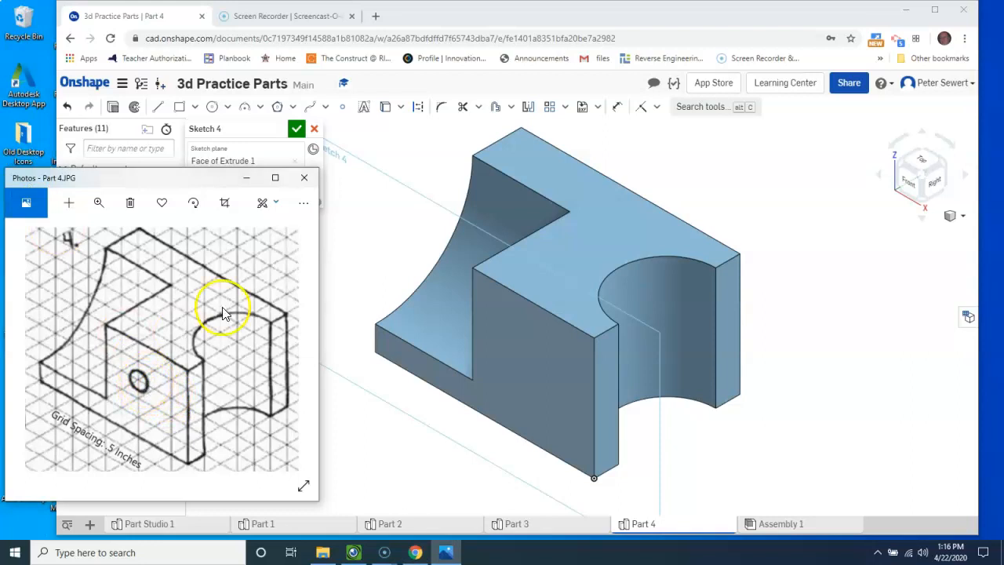
pyautogui.click(243, 127)
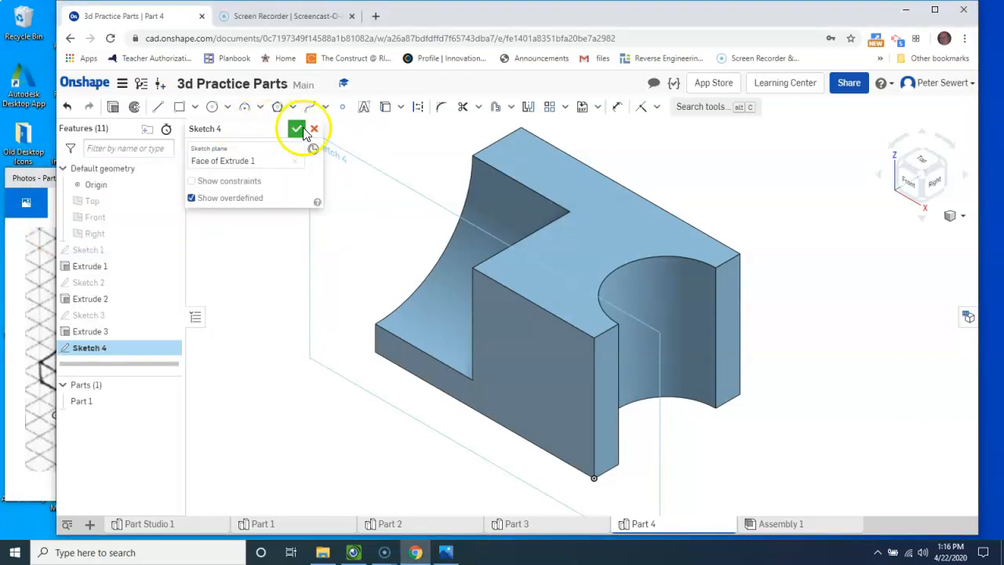
pyautogui.rightClick(241, 414)
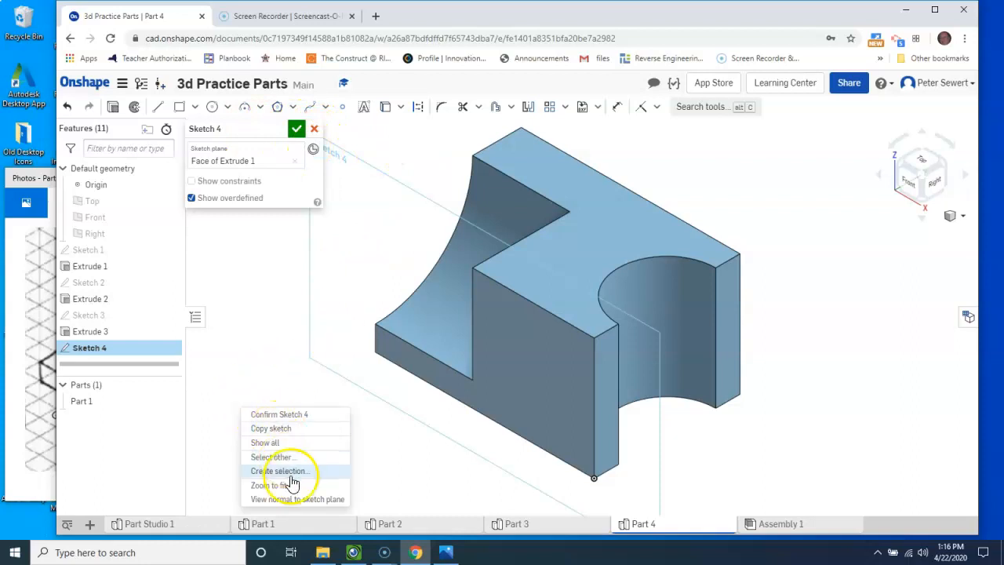
pyautogui.click(299, 499)
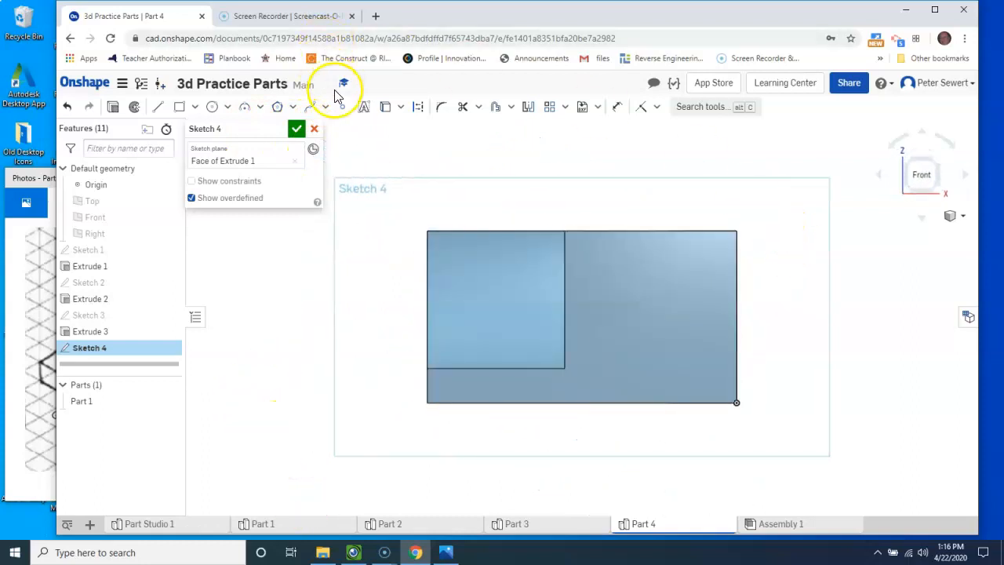
# Sketch a circle on the front face beside the curved cut's vertical edge and set its diameter to 0.5 in
pyautogui.click(213, 108)
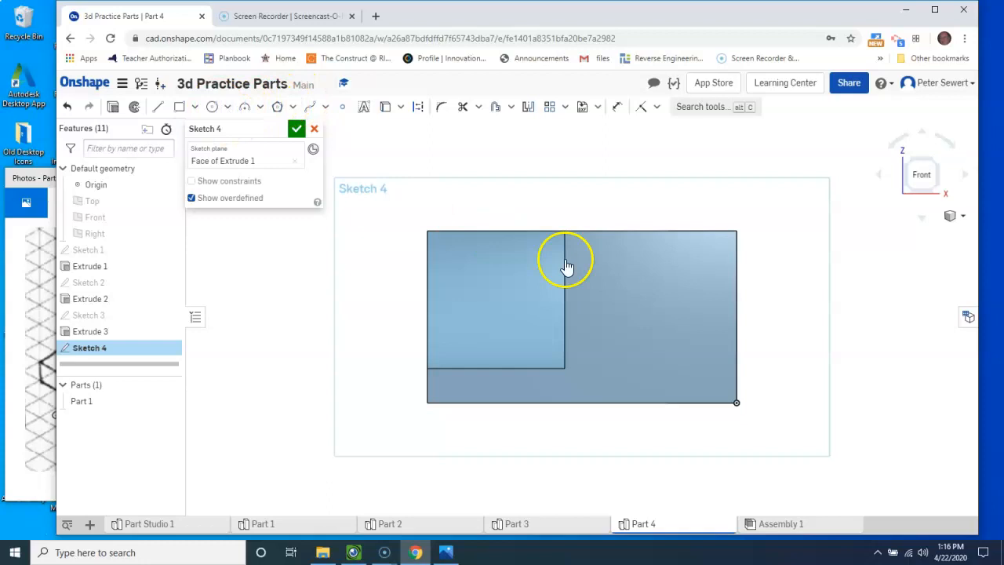
pyautogui.click(605, 283)
pyautogui.click(628, 285)
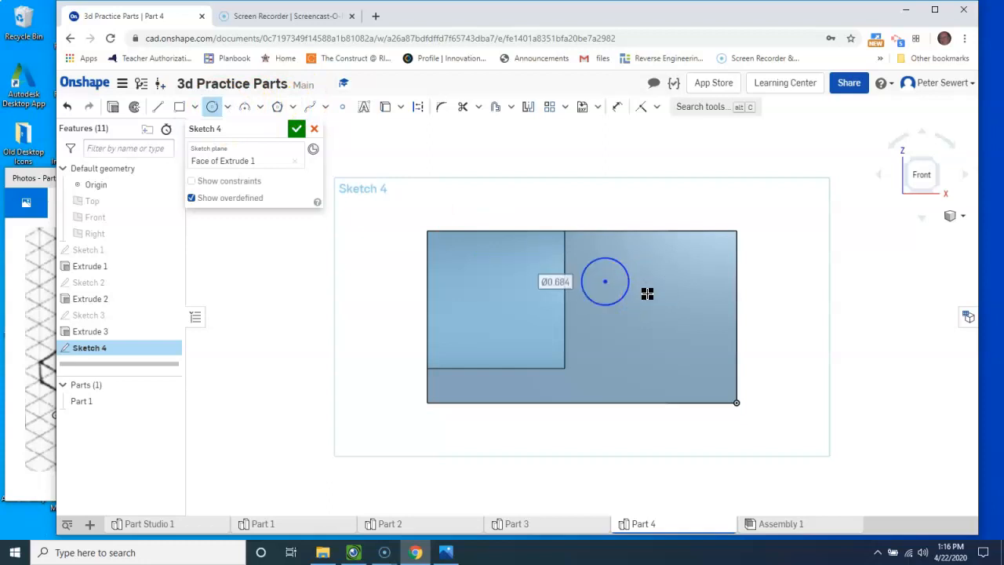
pyautogui.write('25')
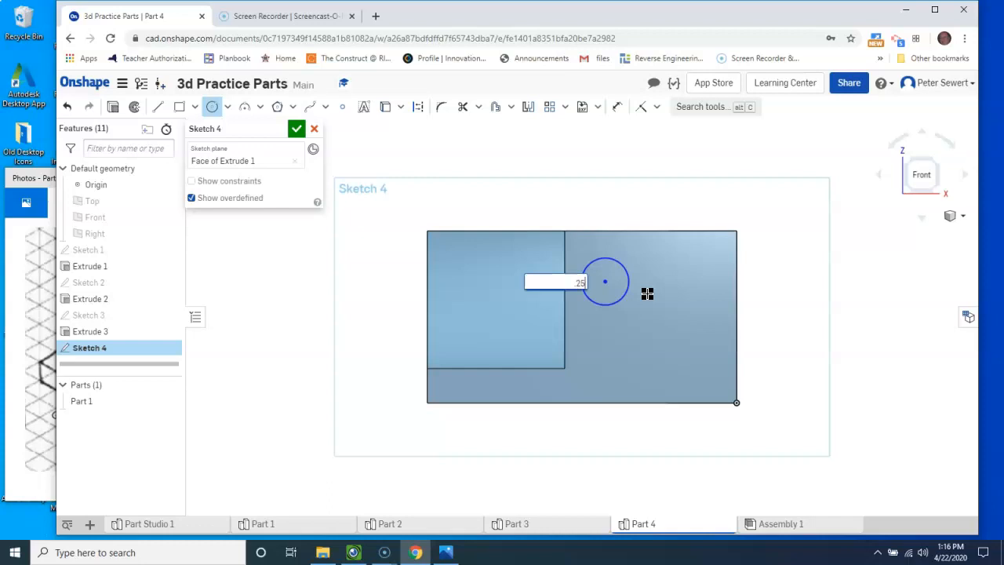
pyautogui.press('Return')
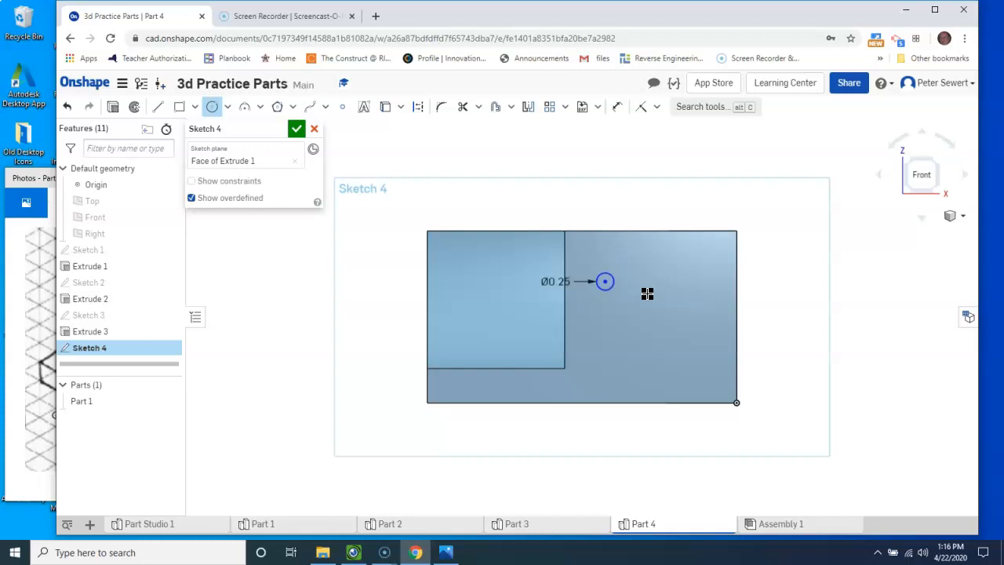
pyautogui.doubleClick(552, 283)
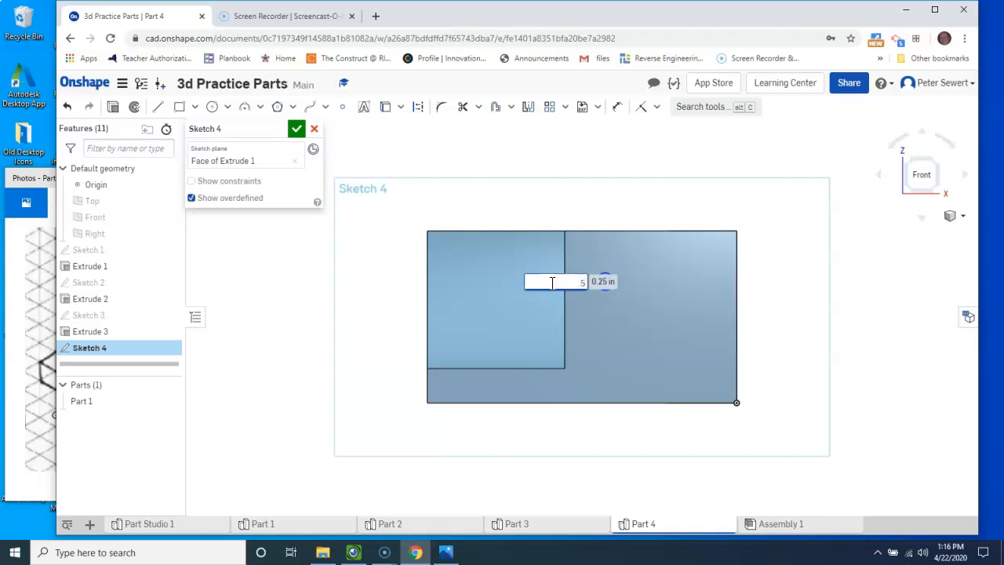
pyautogui.write('.5')
pyautogui.press('Return')
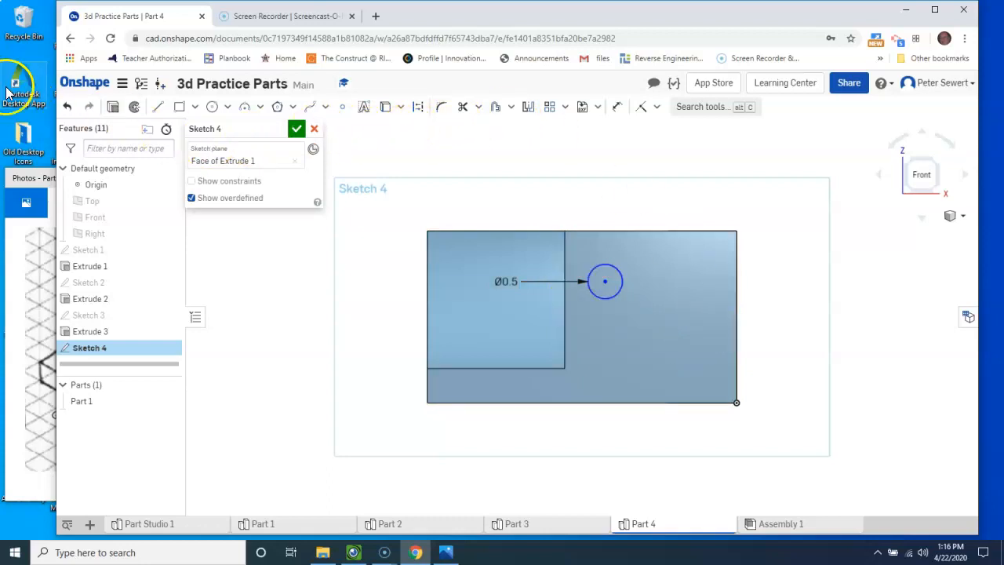
# Consult the Part 4 reference drawing for the hole position and dimension the circle's centre 1 in below the front face's top edge
pyautogui.click(24, 188)
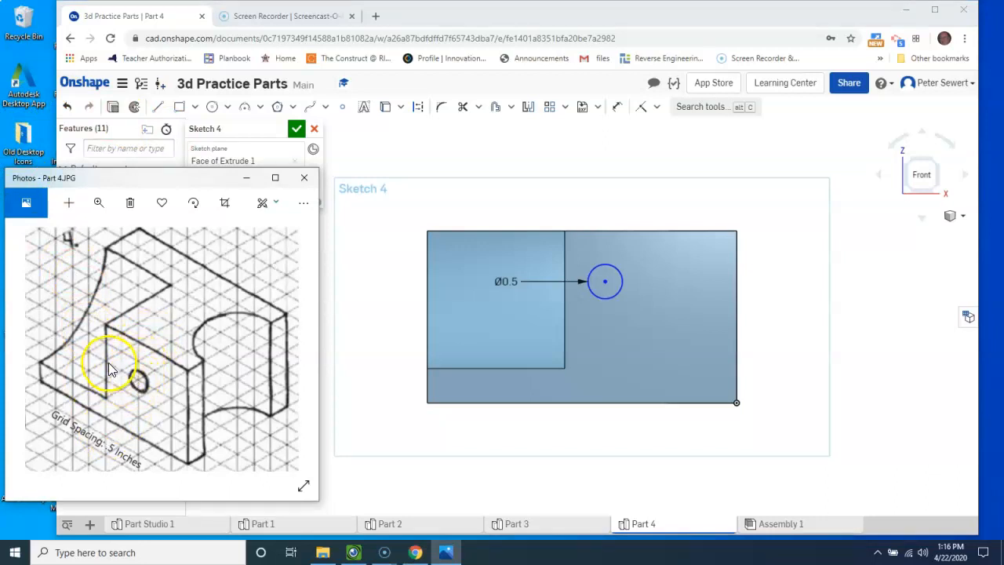
pyautogui.click(596, 162)
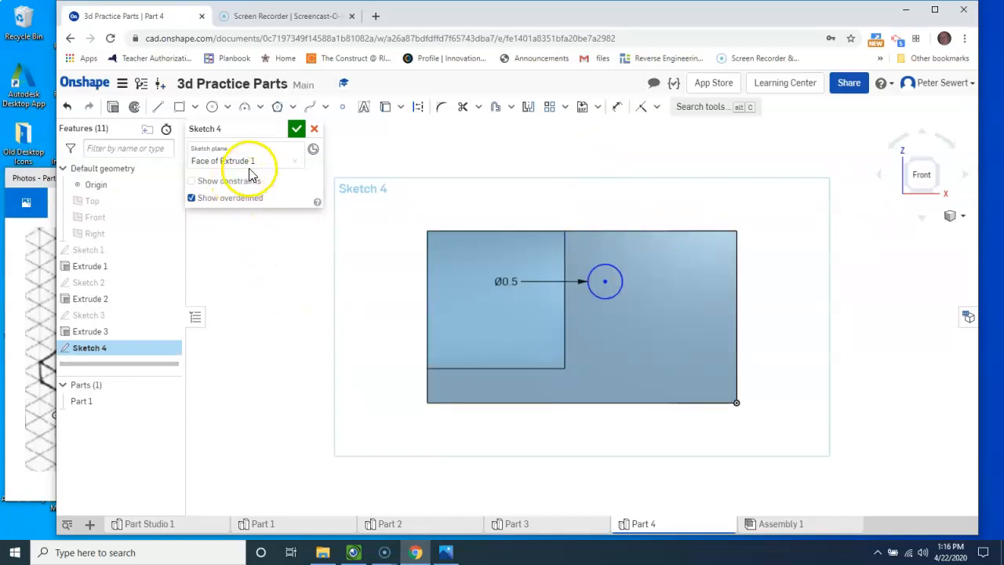
pyautogui.click(618, 109)
pyautogui.click(605, 284)
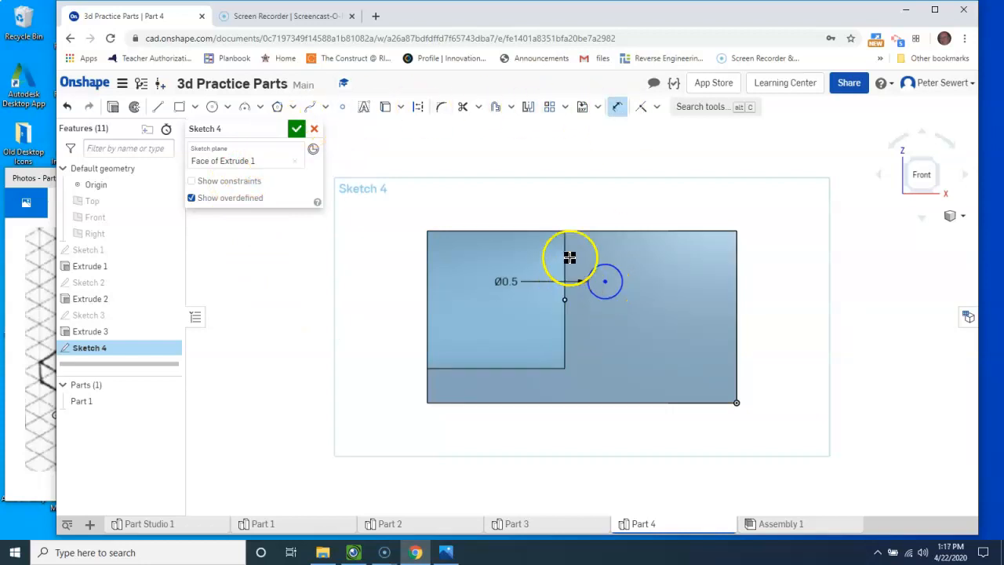
pyautogui.click(597, 231)
pyautogui.click(674, 272)
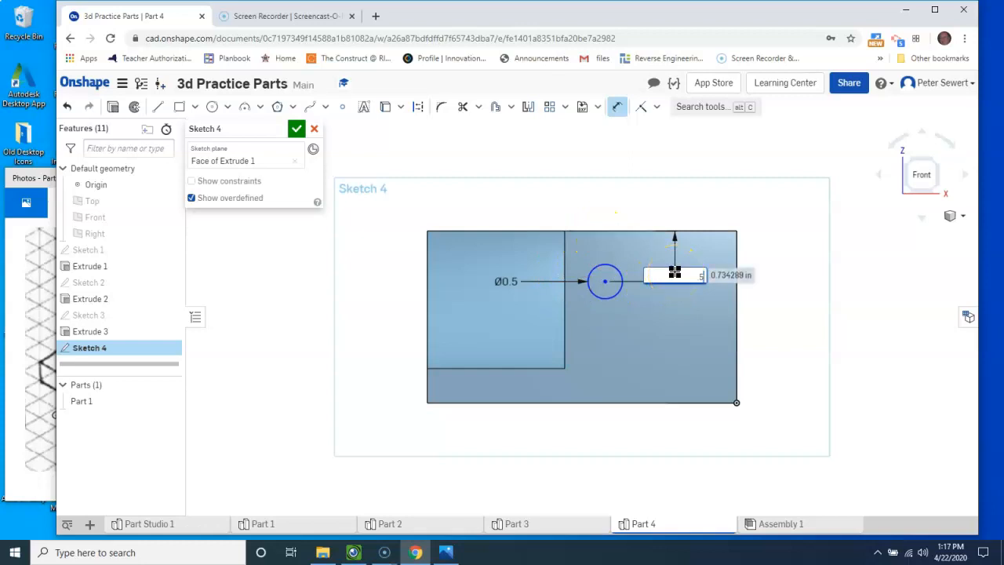
pyautogui.write('.5')
pyautogui.press('Return')
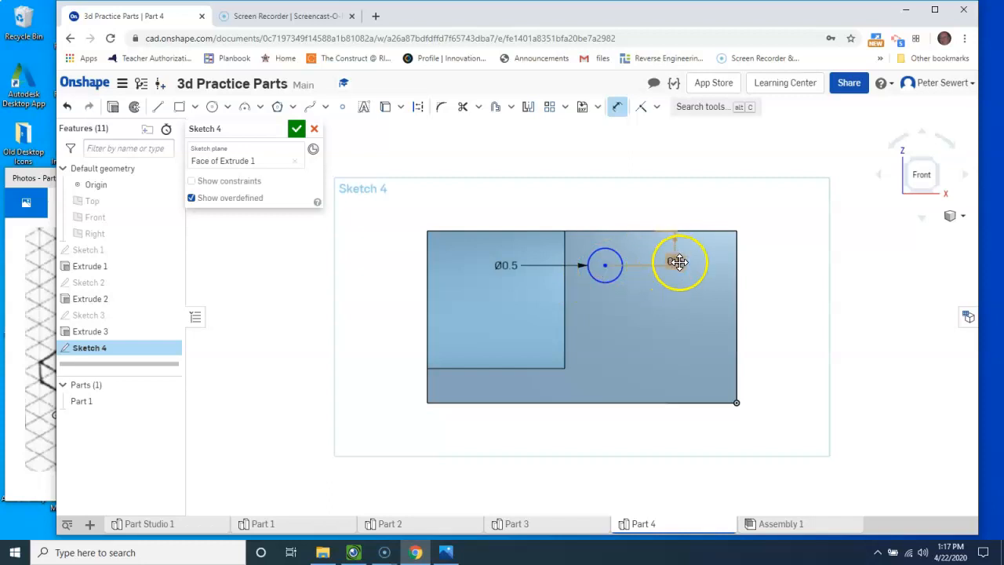
pyautogui.doubleClick(678, 262)
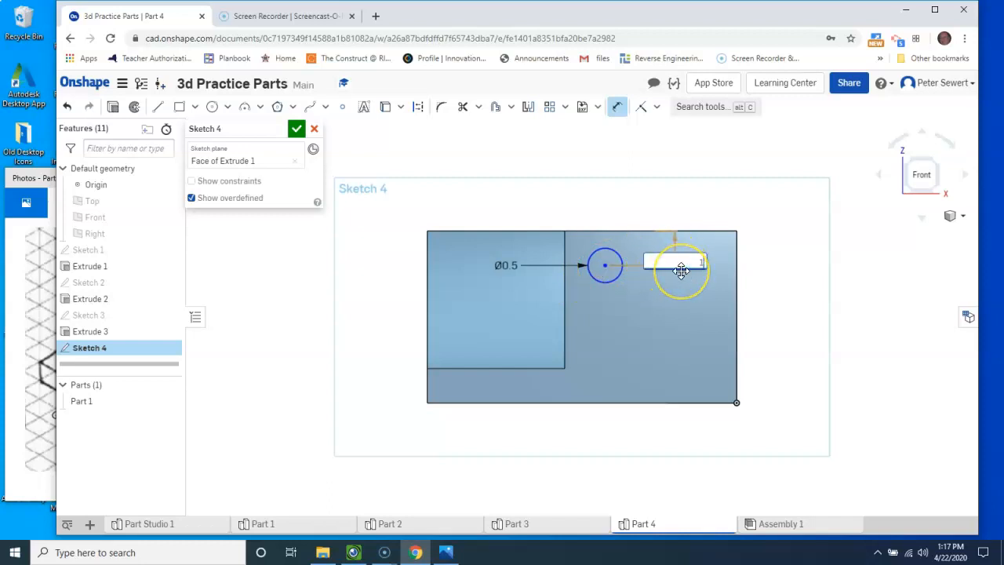
pyautogui.press('Return')
# Dimension the circle's centre 1 in from the curved cut's vertical edge and finish the sketch
pyautogui.click(605, 300)
pyautogui.click(565, 274)
pyautogui.click(577, 203)
pyautogui.write('1')
pyautogui.press('Return')
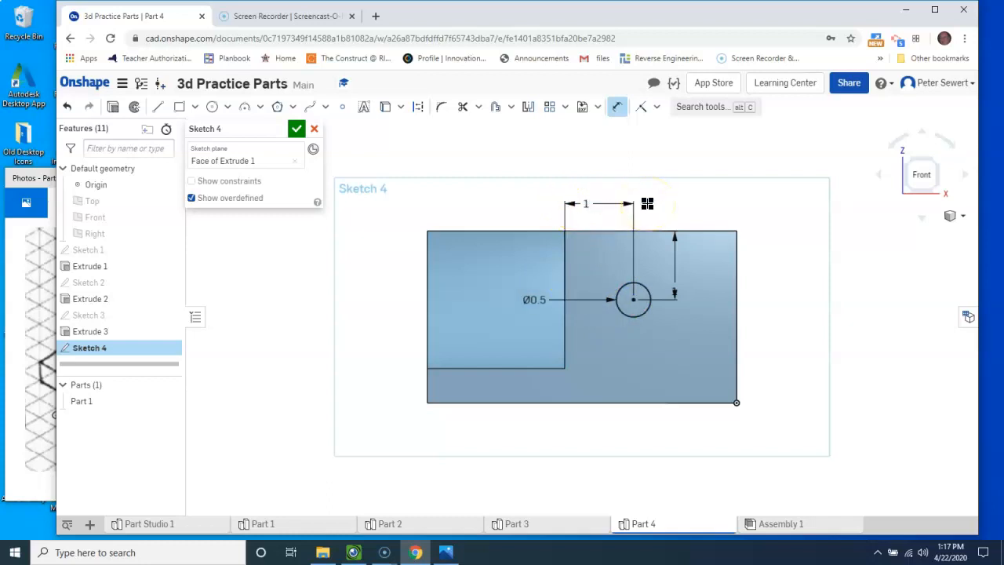
pyautogui.click(298, 130)
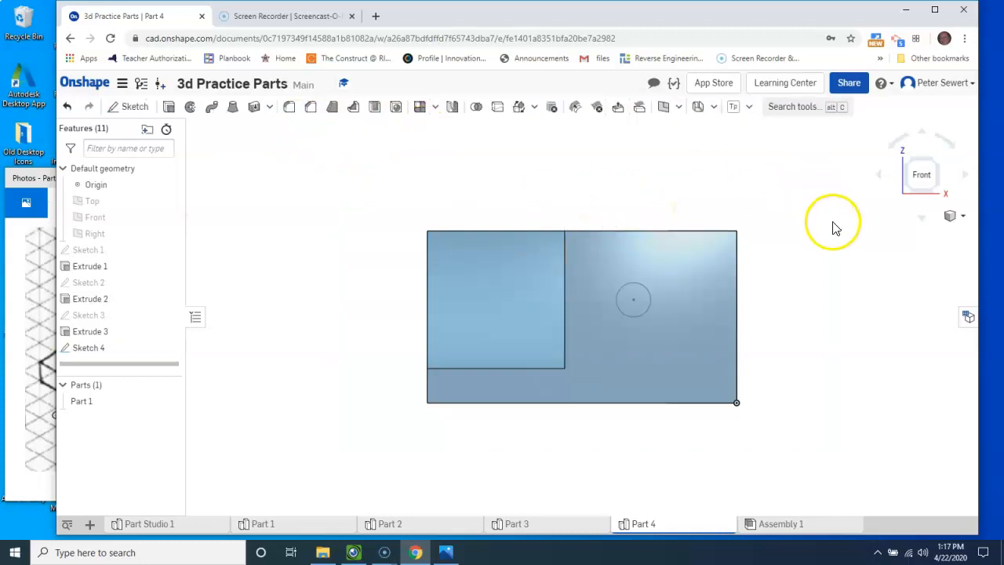
# Extrude the front-face circle as a removal through all of the block, working in the isometric view
pyautogui.click(955, 219)
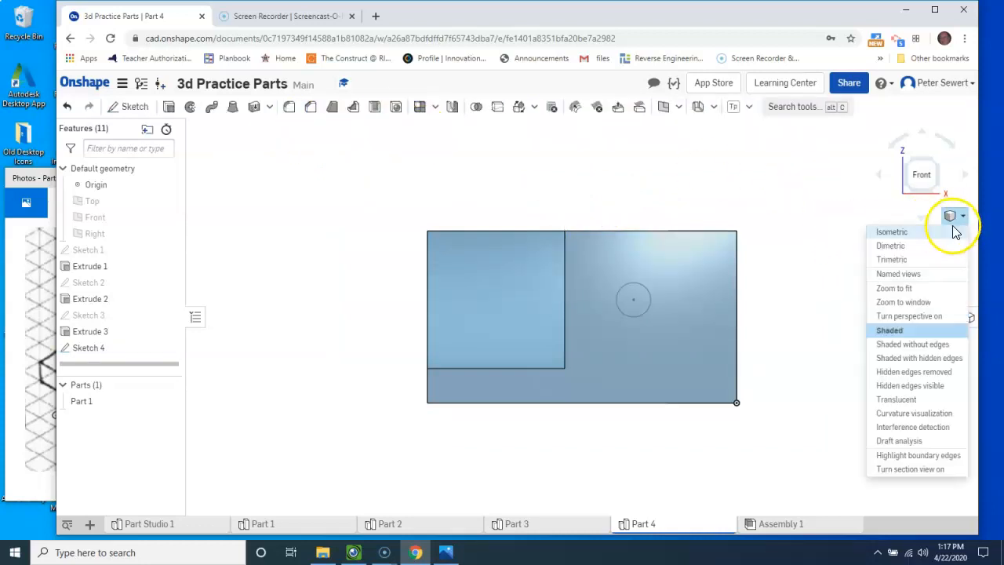
pyautogui.click(894, 231)
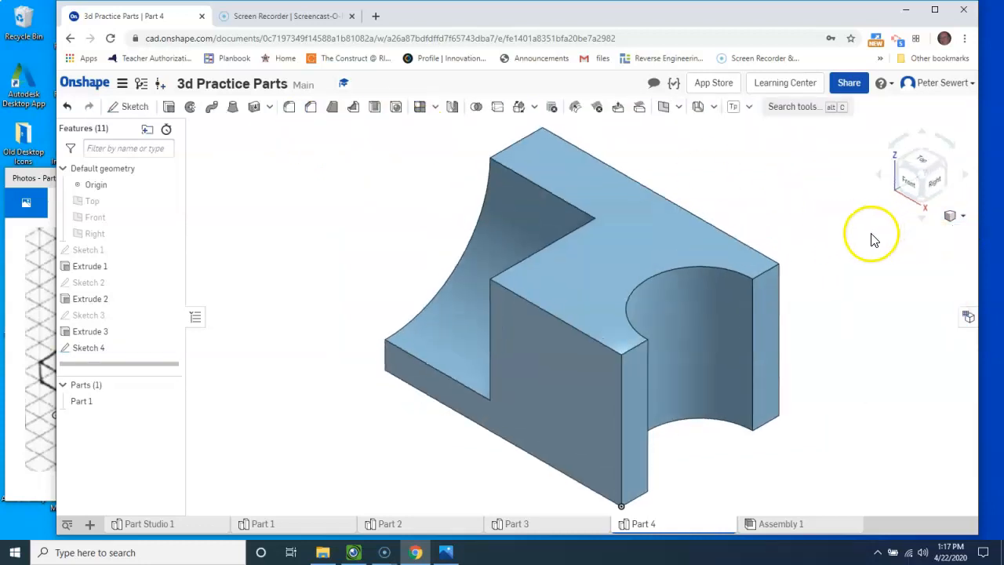
pyautogui.click(169, 106)
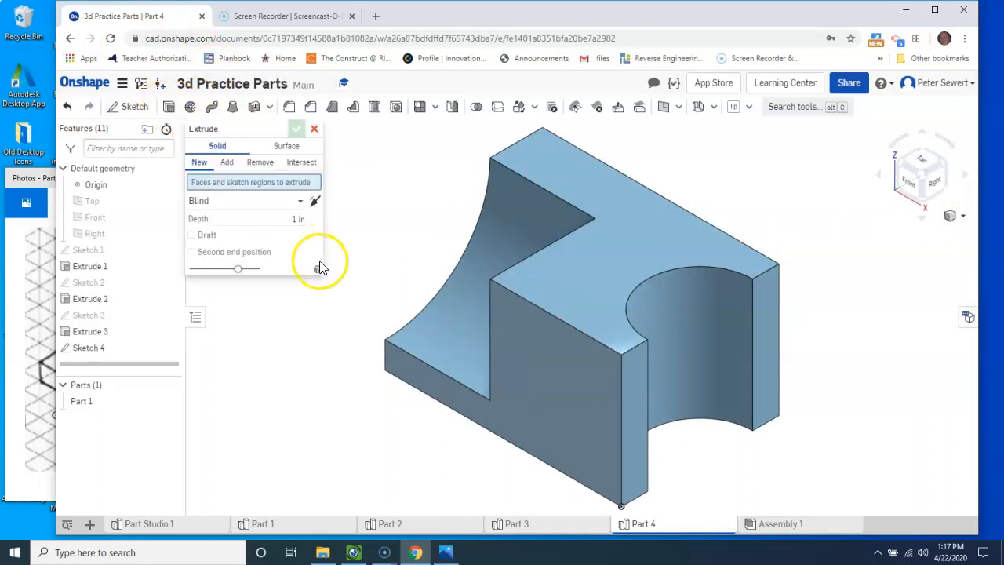
pyautogui.click(260, 161)
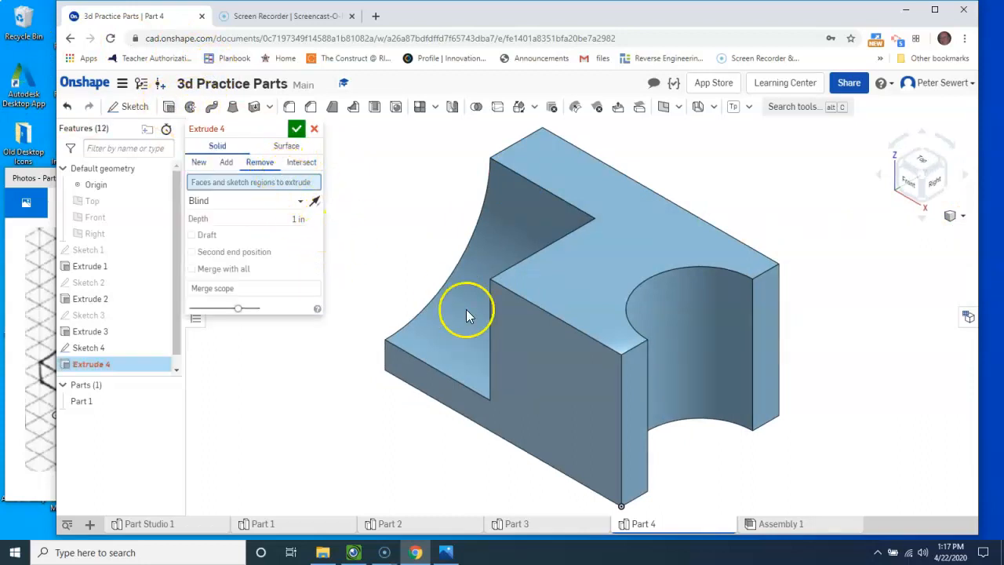
pyautogui.click(538, 365)
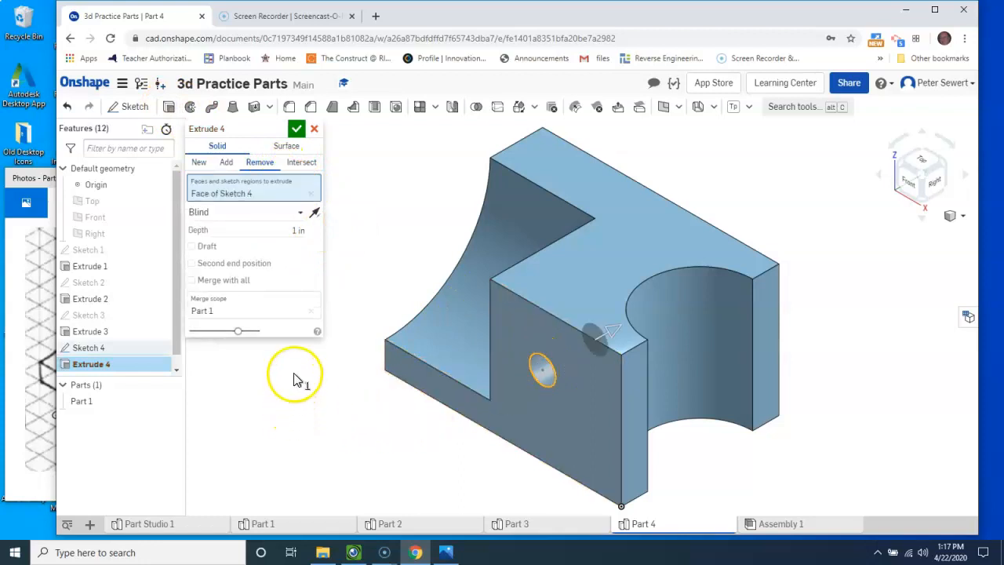
pyautogui.click(299, 213)
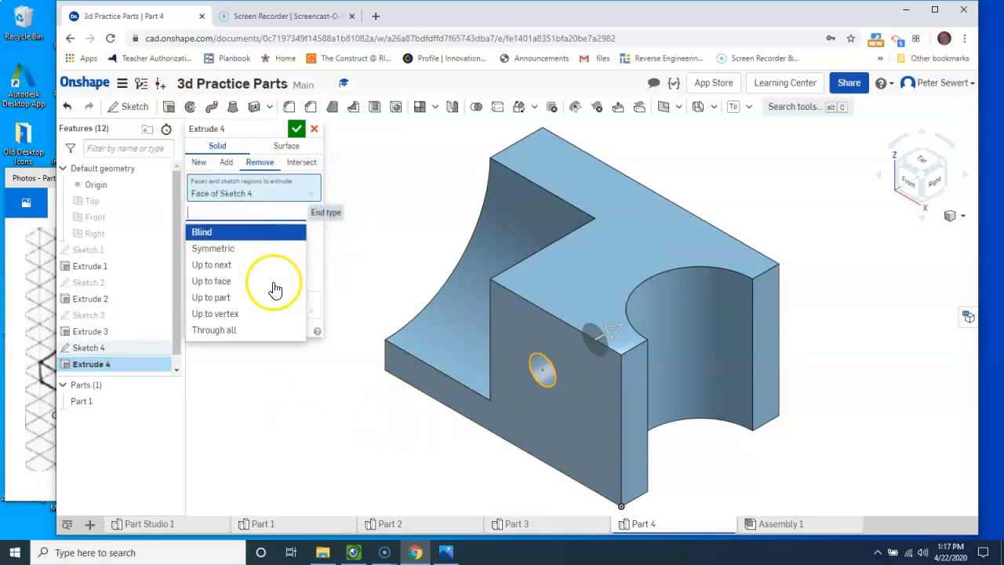
pyautogui.click(256, 331)
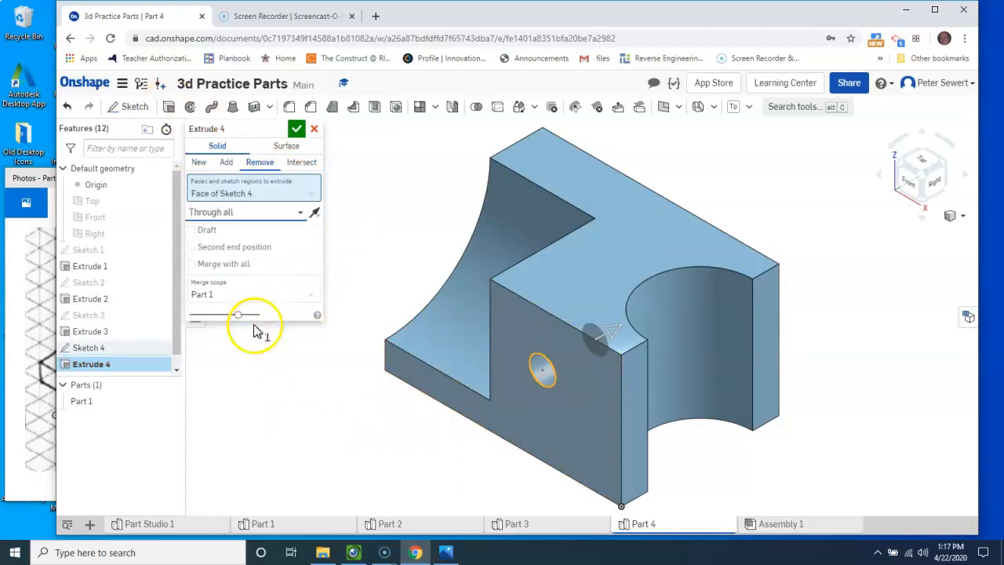
pyautogui.click(296, 130)
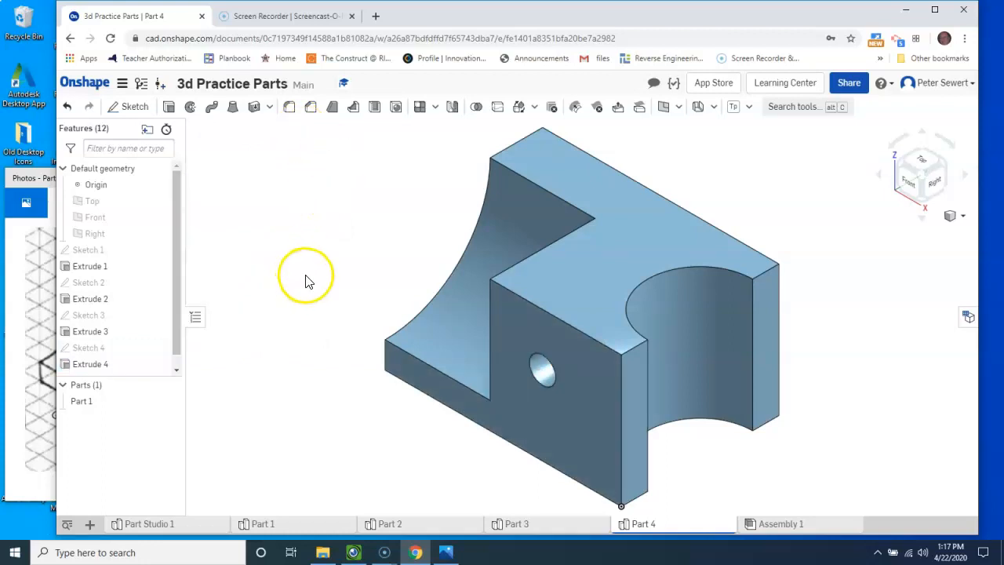